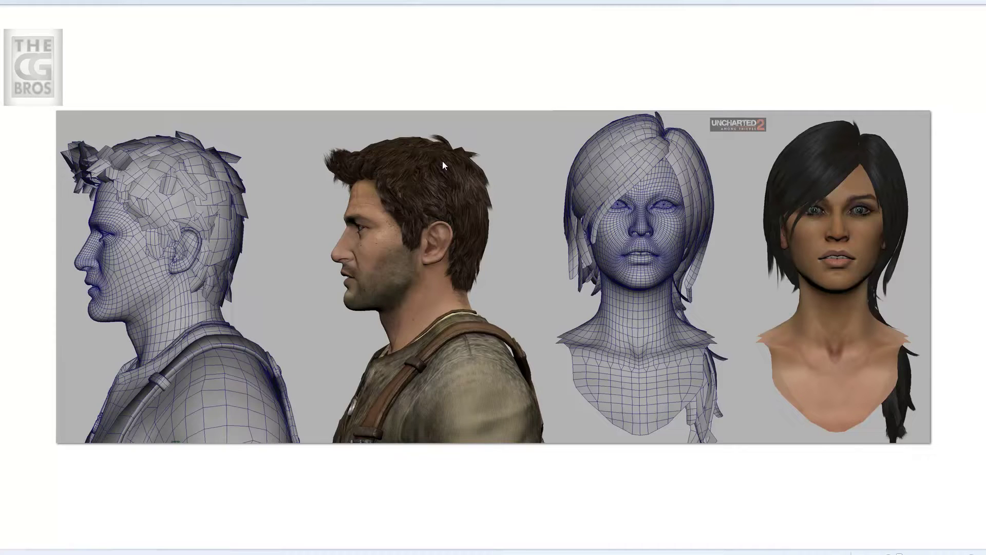
Examine the wireframe hair meshes on the Uncharted 2 characters and the leaf planes of the tree in the reference images
scroll(790, 285, "up", 3)
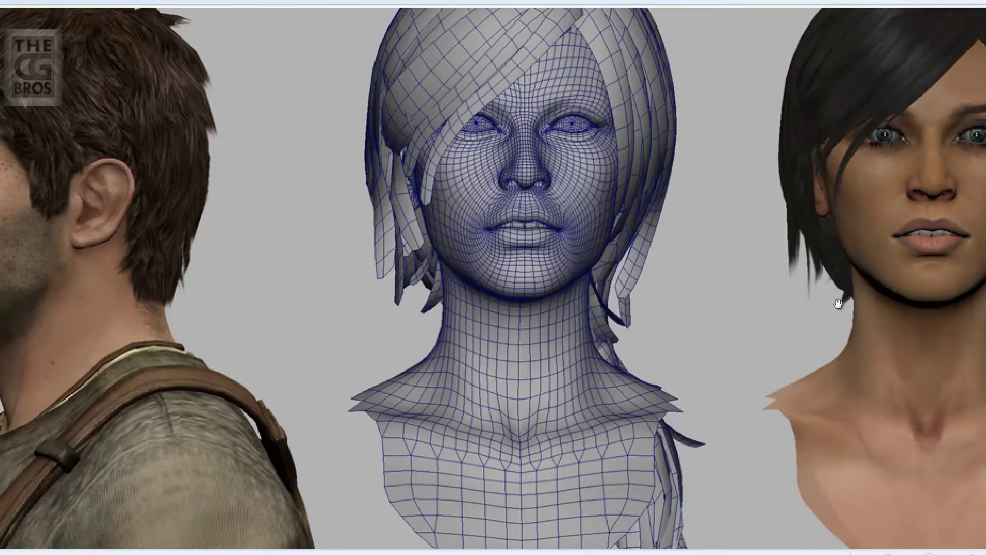
left_click_drag(797, 341, 478, 340)
left_click_drag(594, 283, 605, 369)
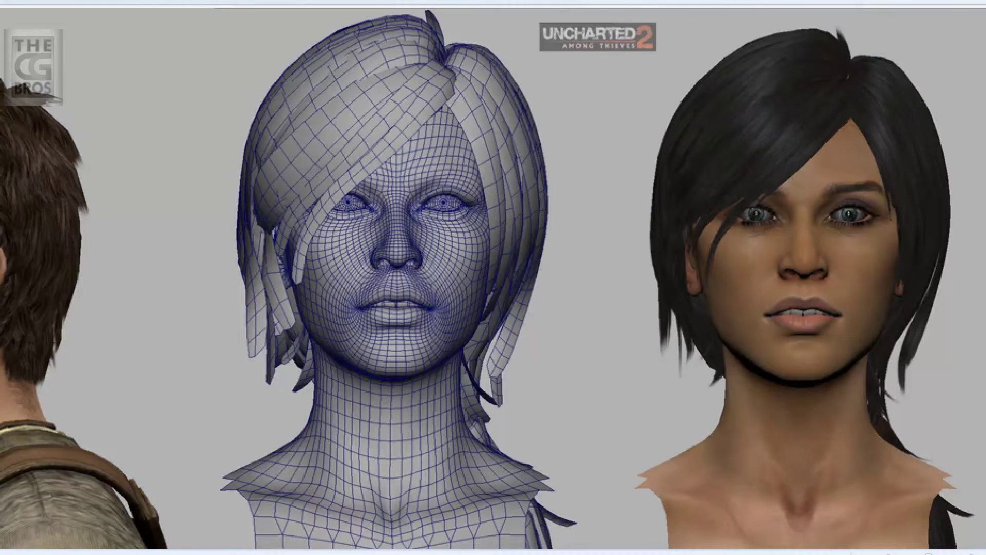
key("Right")
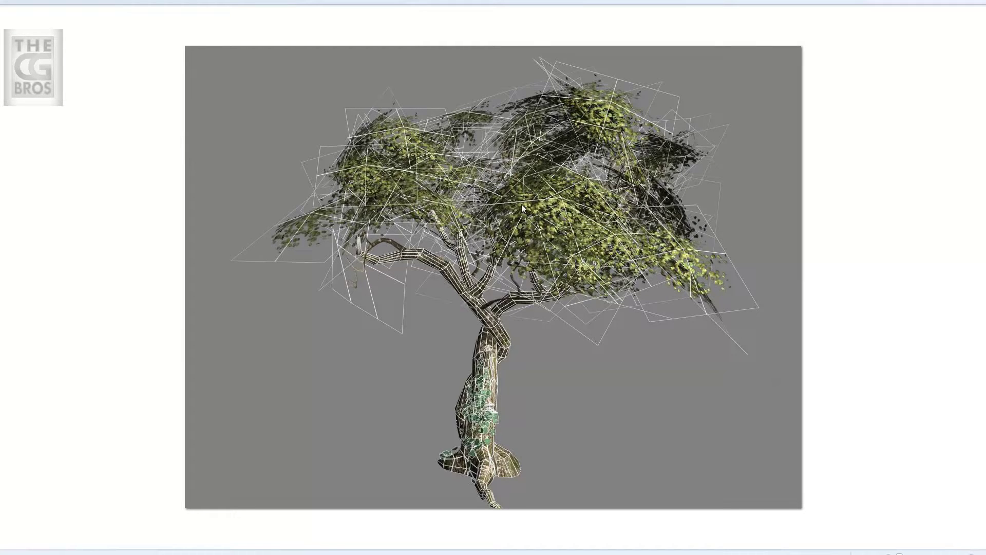
scroll(515, 461, "up", 4)
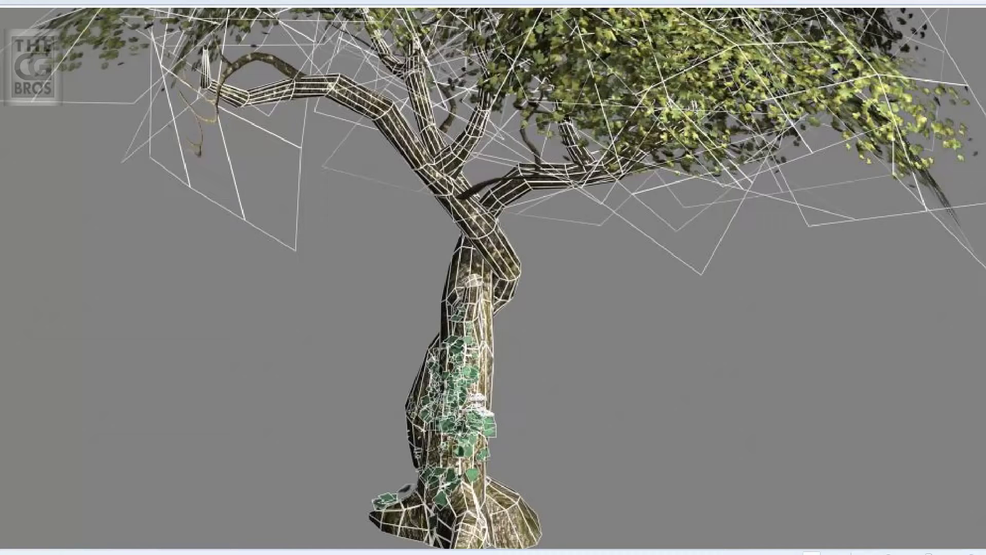
key("Right")
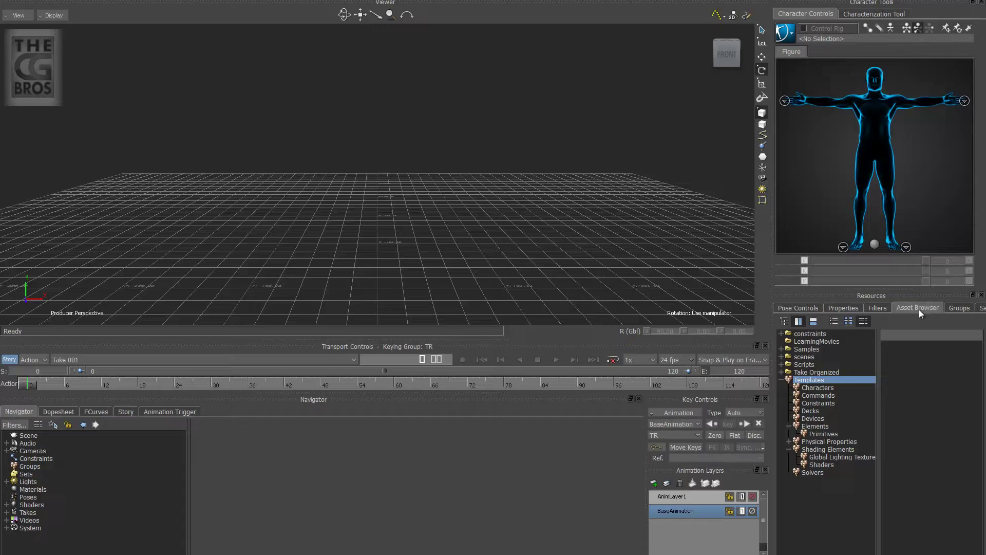
Add a Plane from the Primitives templates to the centre of the scene
left_click(106, 0)
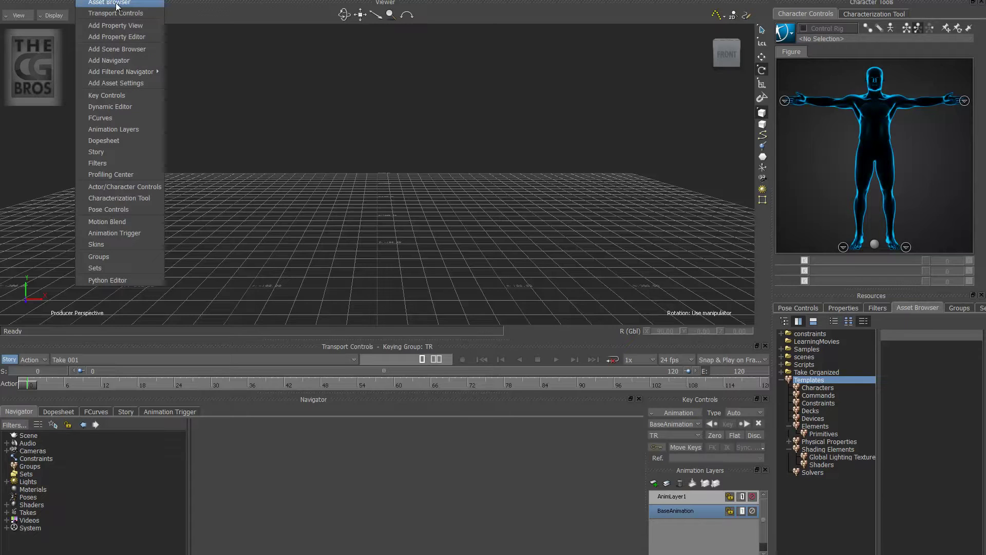
left_click(821, 434)
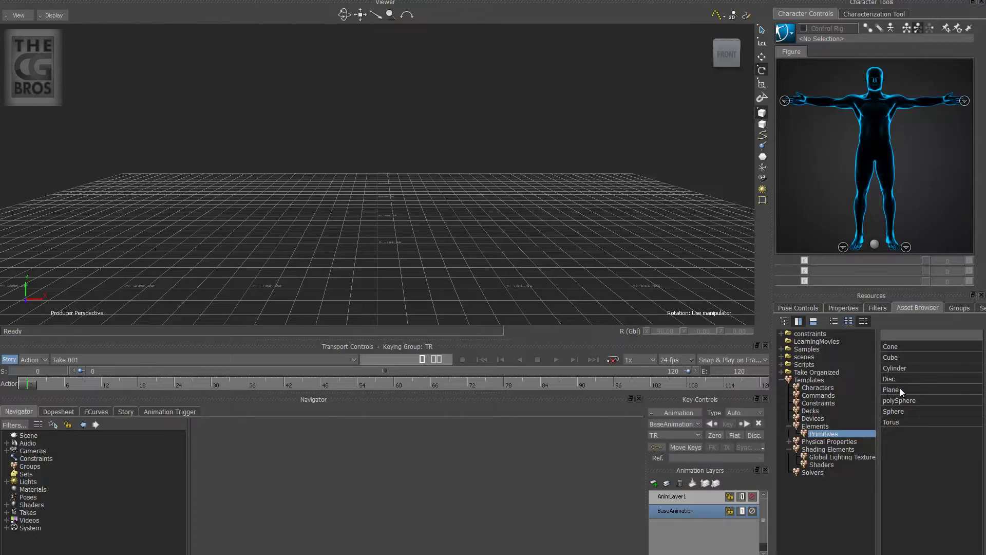
left_click_drag(893, 389, 545, 172)
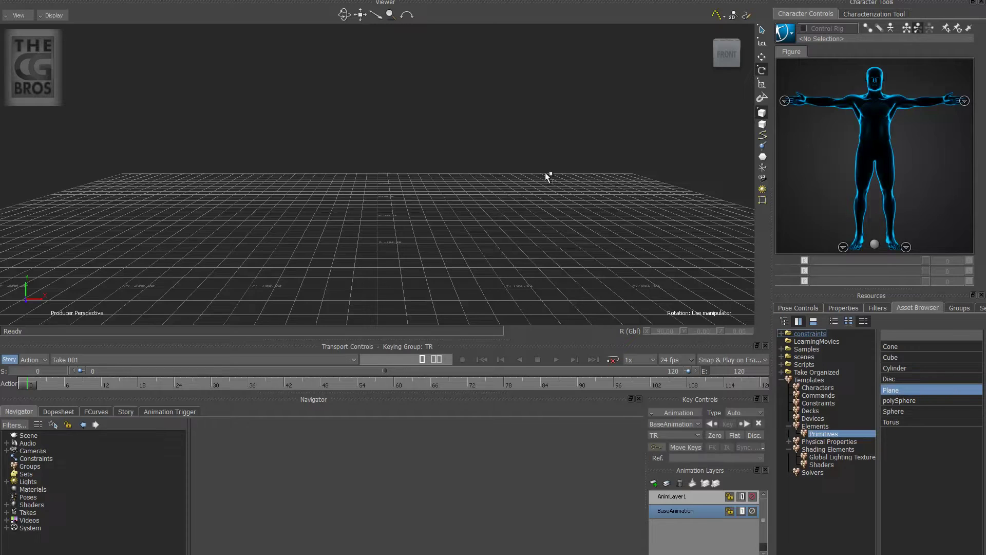
left_click_drag(389, 144, 388, 143)
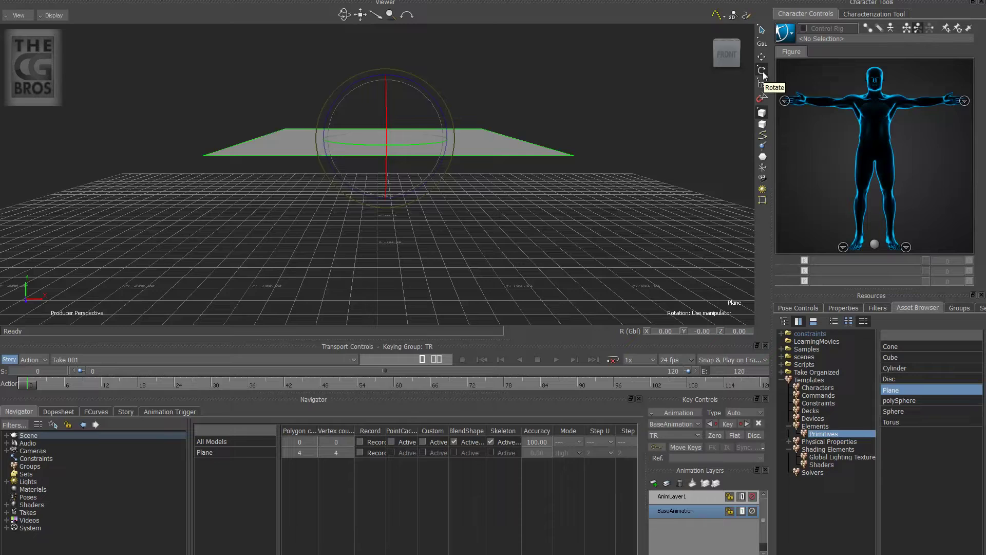
Rotate the plane 90 degrees about the X axis so it stands upright
left_click(673, 332)
type("90")
key("Return")
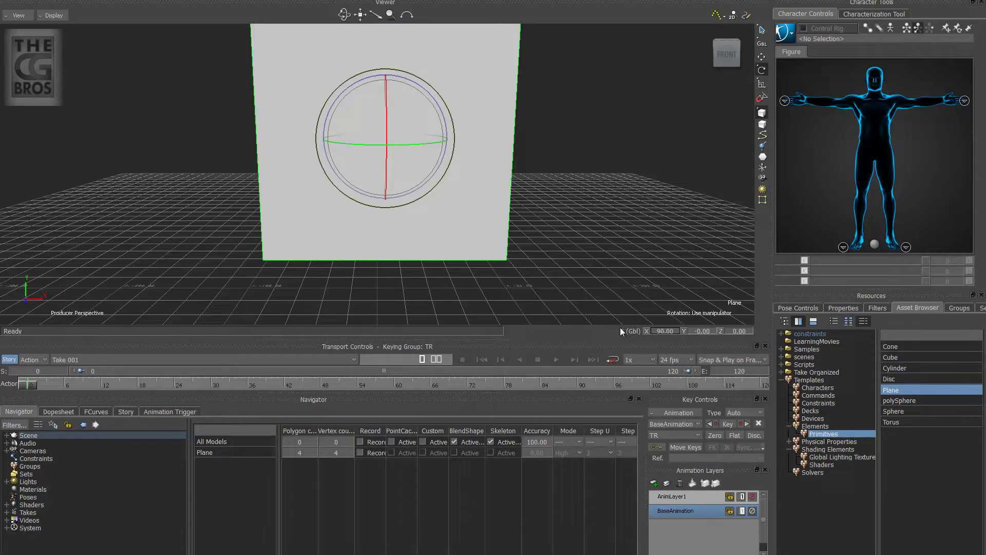
left_click_drag(538, 250, 550, 233, "alt")
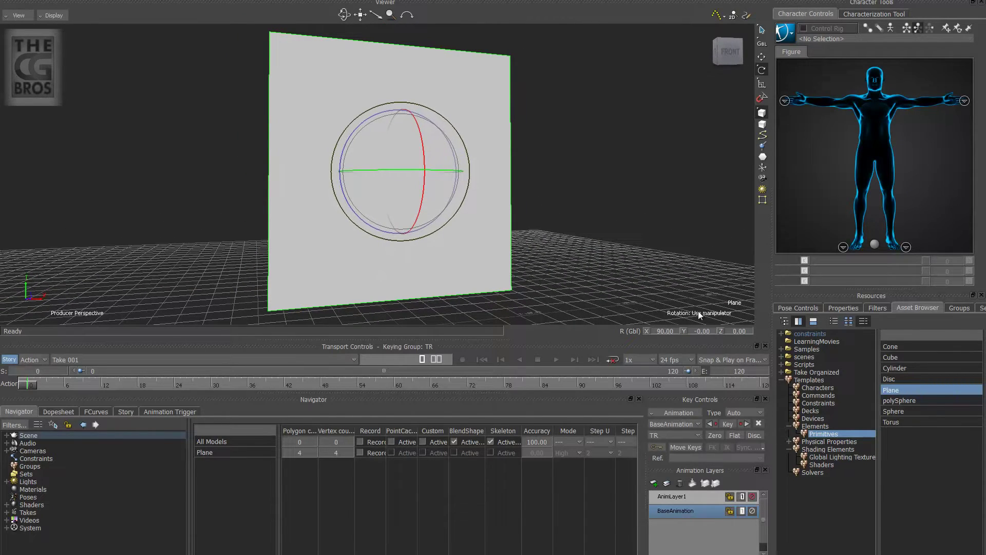
Attach a Texture from the Shading Elements templates to the plane's material as Diffuse
left_click(828, 449)
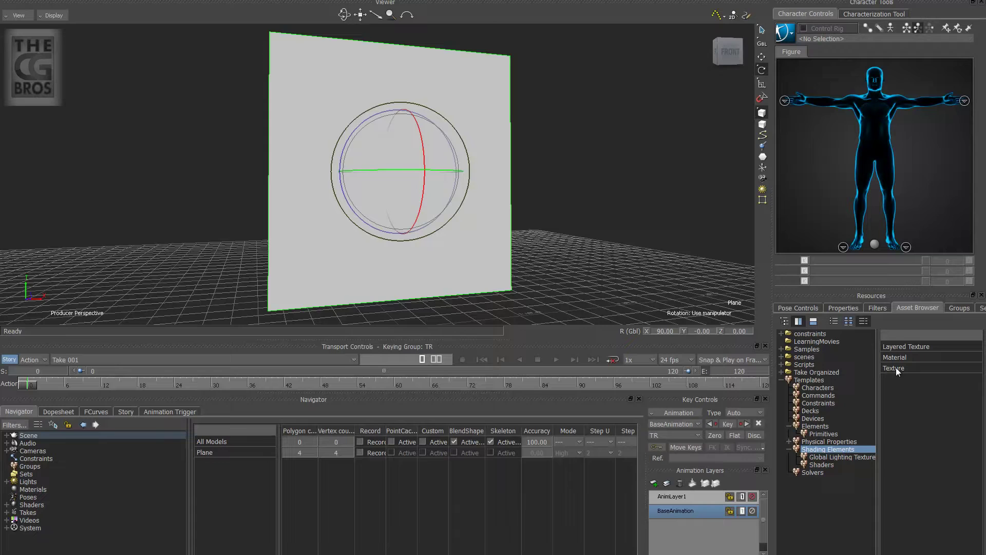
left_click_drag(896, 367, 479, 109)
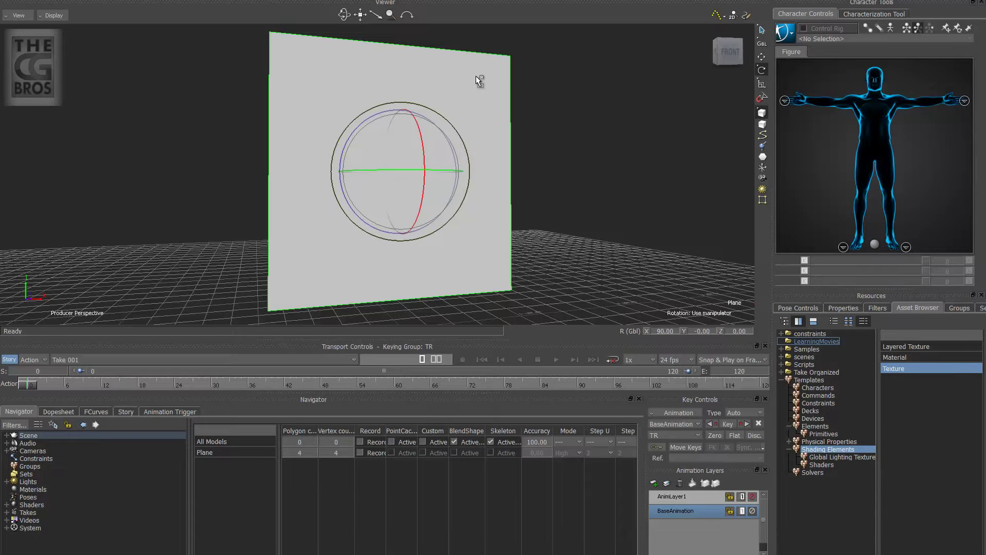
left_click_drag(476, 76, 476, 76)
mouse_move(547, 77)
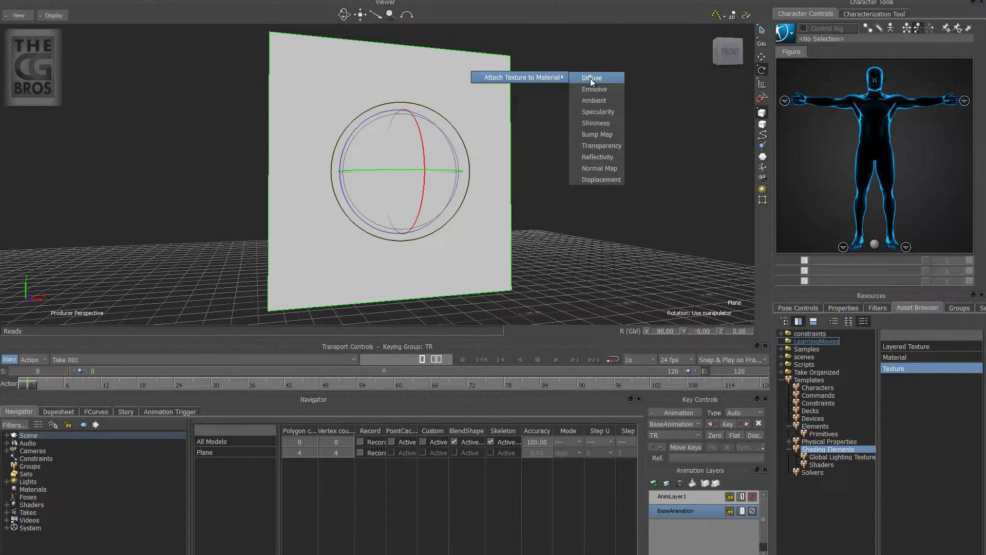
left_click(591, 78)
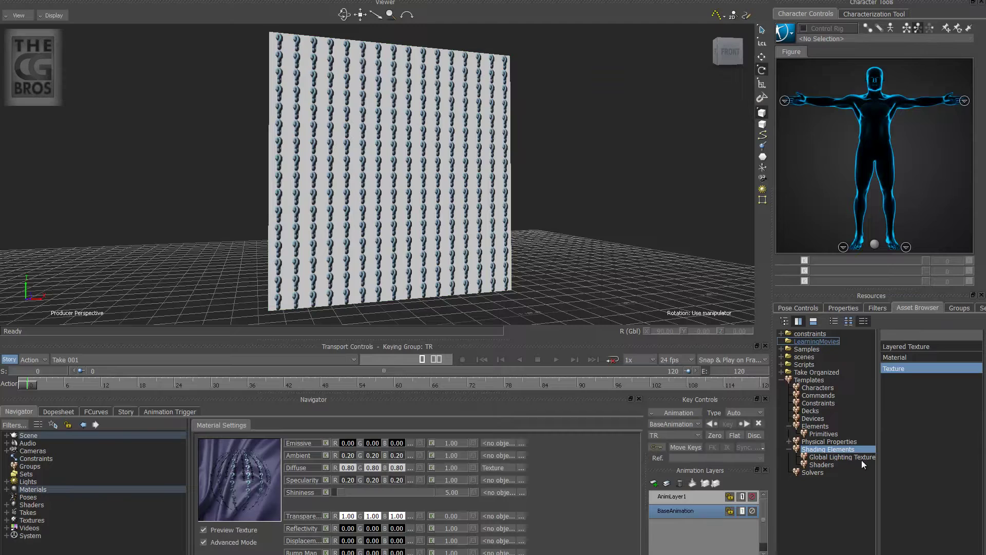
Apply a Flat shader to the plane with the Replace All option
left_click(816, 464)
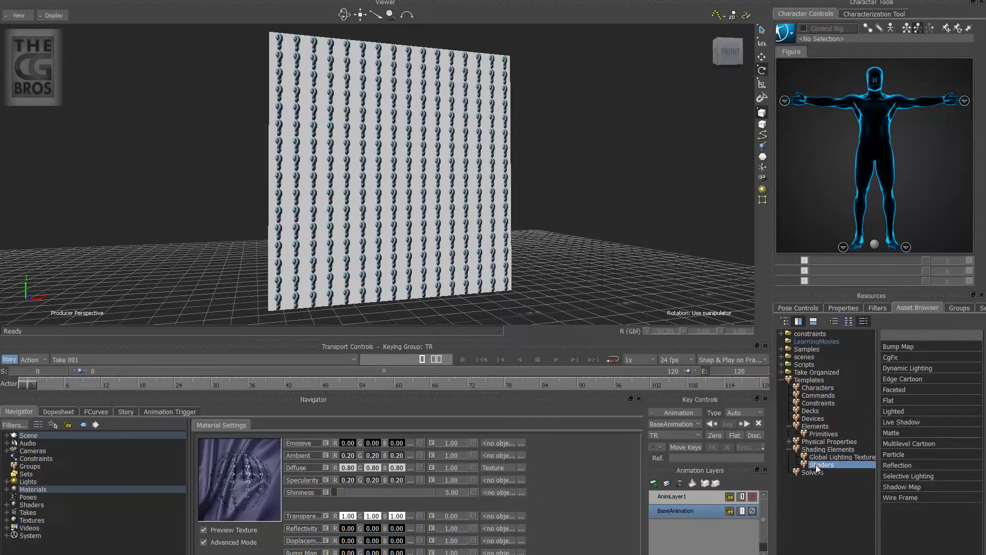
left_click(892, 400)
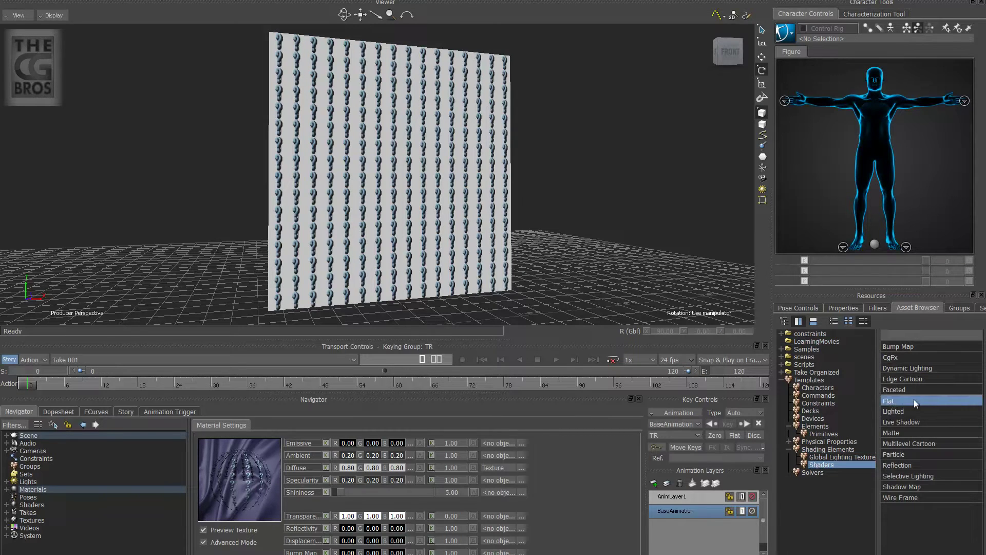
left_click_drag(900, 399, 469, 79)
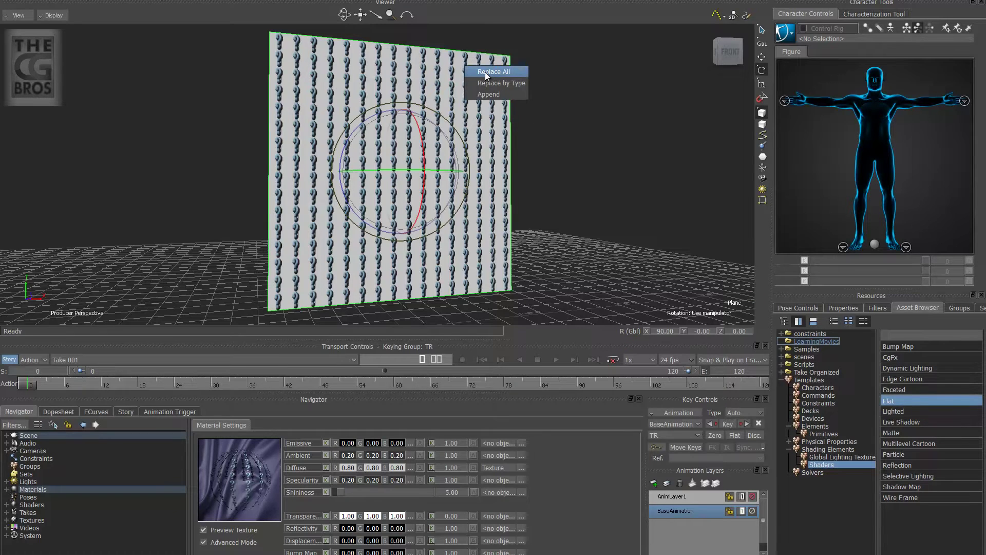
left_click(485, 72)
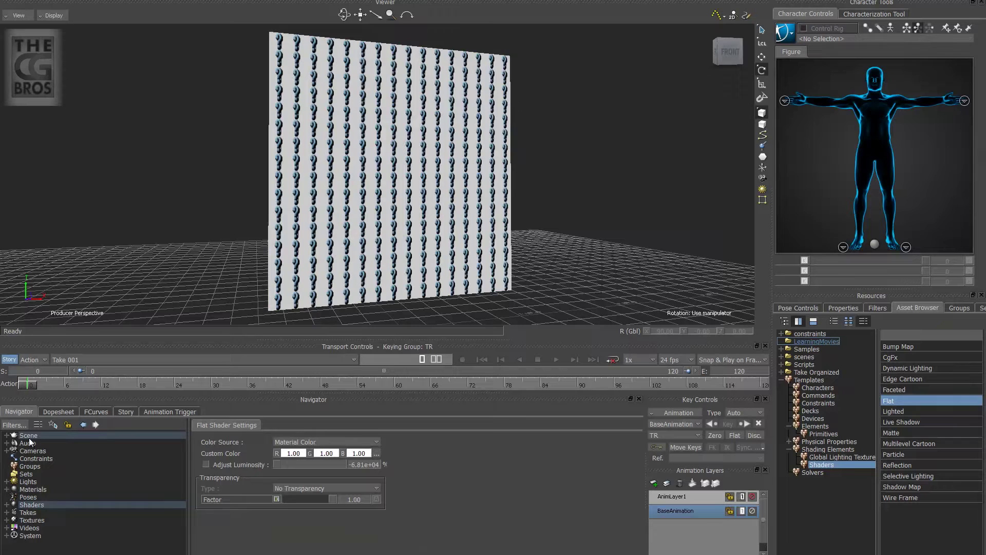
Rename the plane in the scene hierarchy to Palm
left_click(6, 435)
left_click(36, 442)
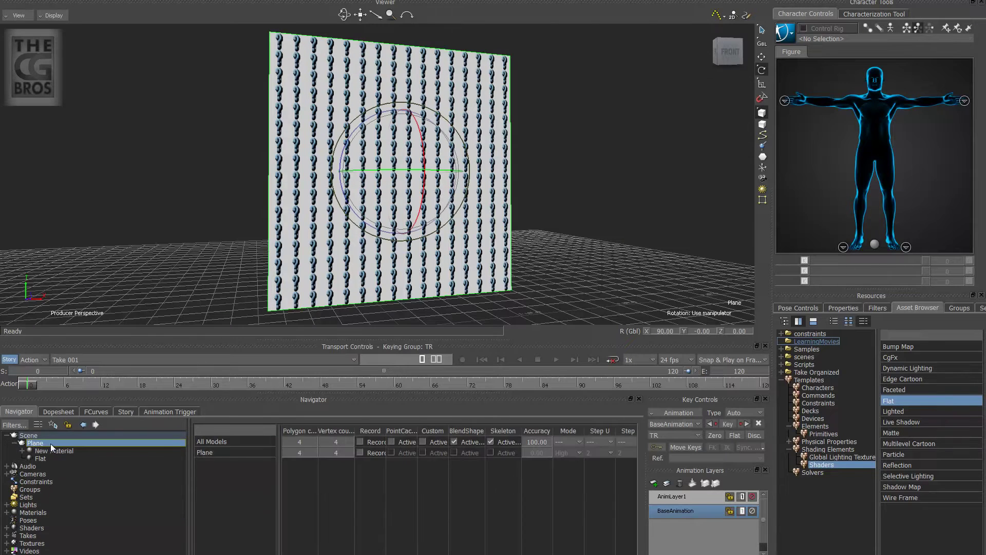
right_click(51, 443)
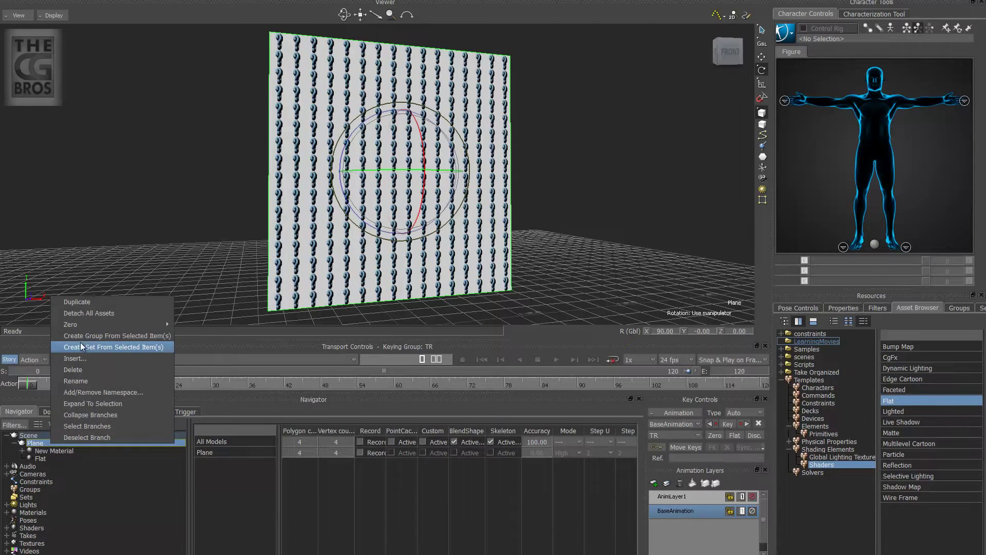
left_click(92, 379)
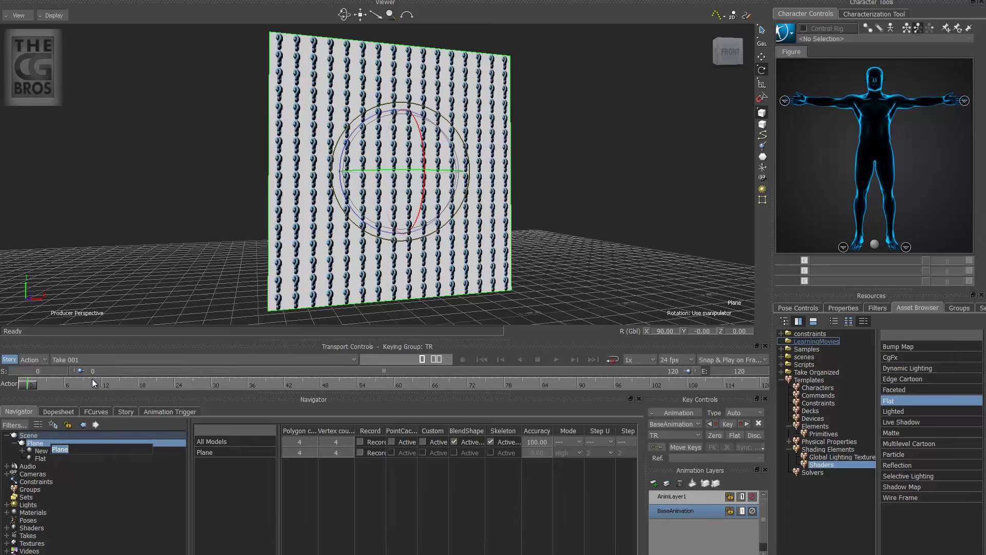
type("Palm")
key("Return")
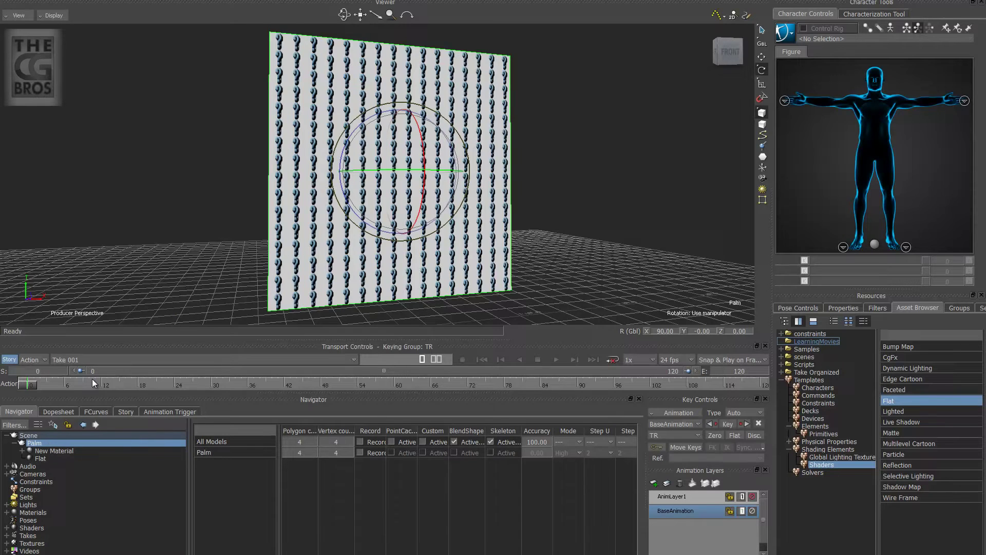
right_click(46, 443)
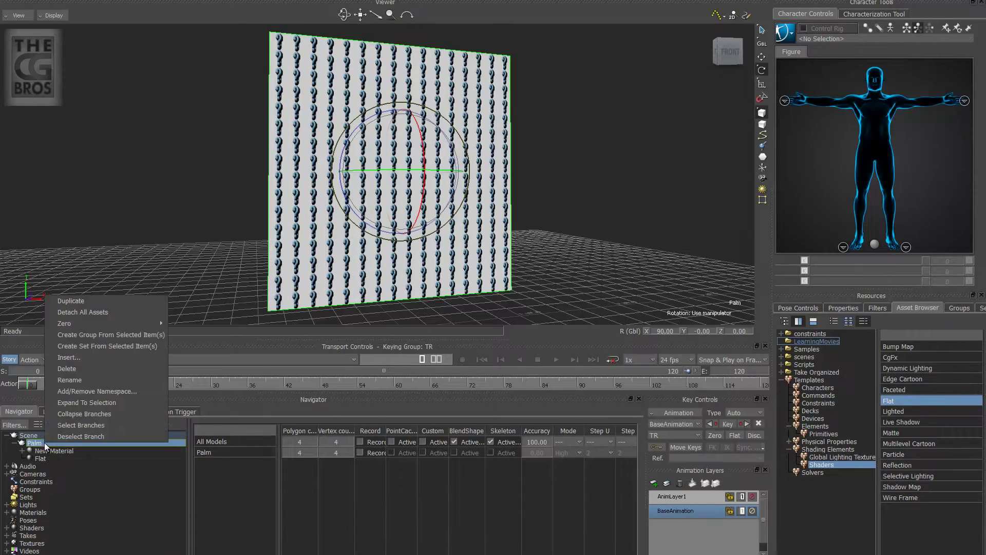
left_click(470, 5)
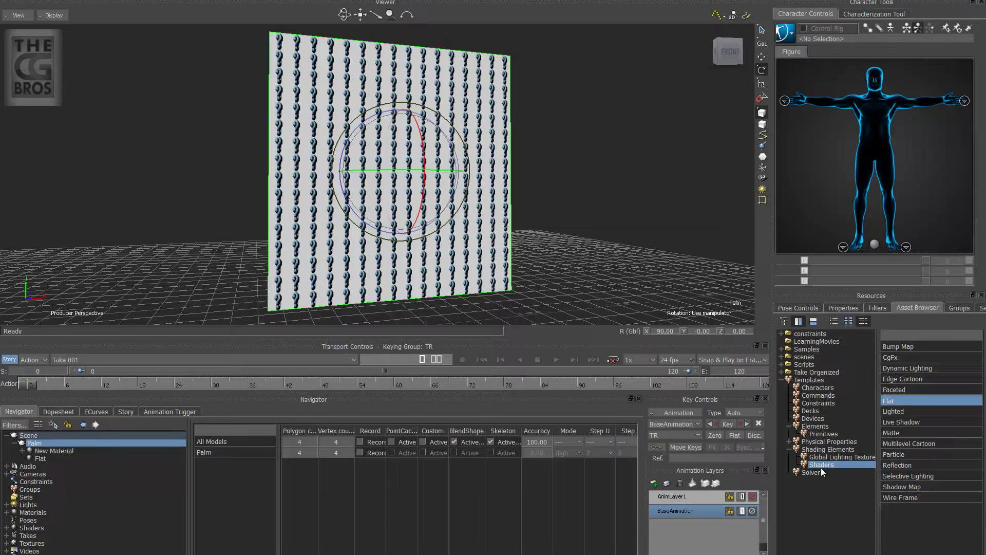
Load the image Palm 16 .png as the media of the palm material's diffuse texture
left_click(40, 458)
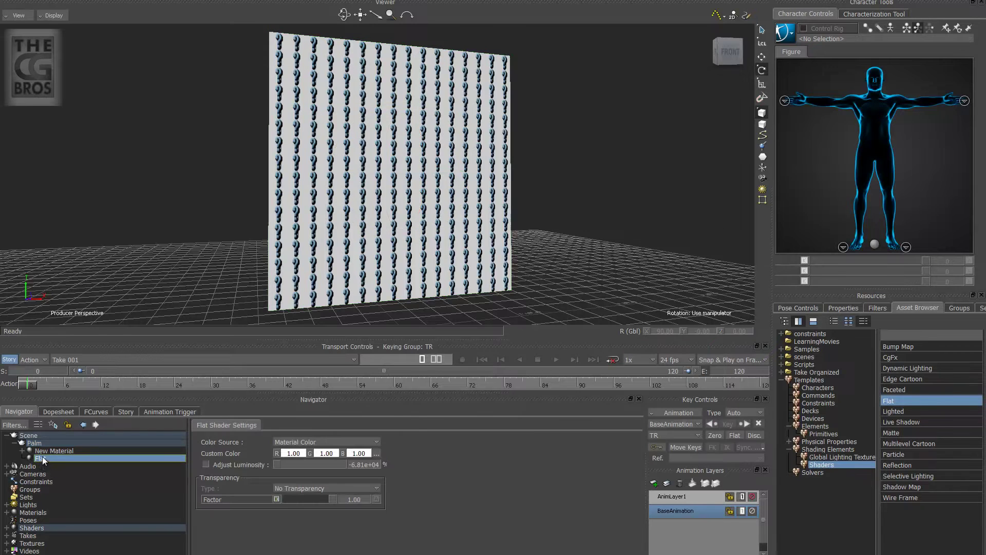
left_click(43, 452)
left_click(54, 458)
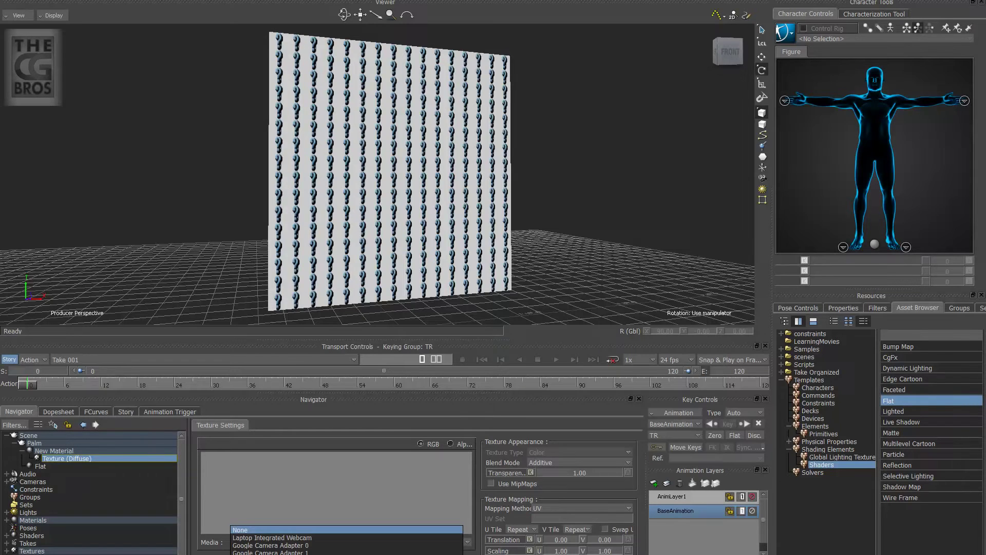
left_click(241, 552)
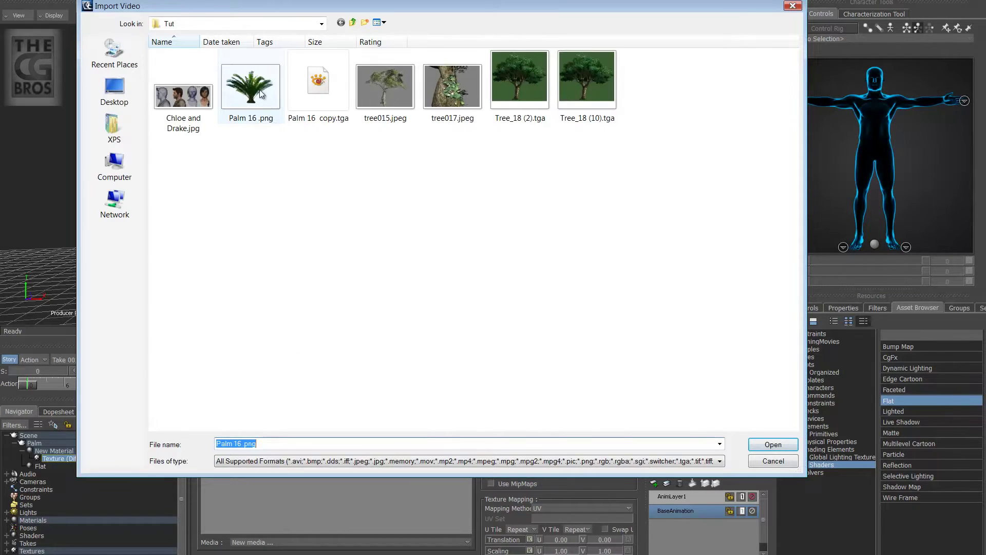
left_click(261, 93)
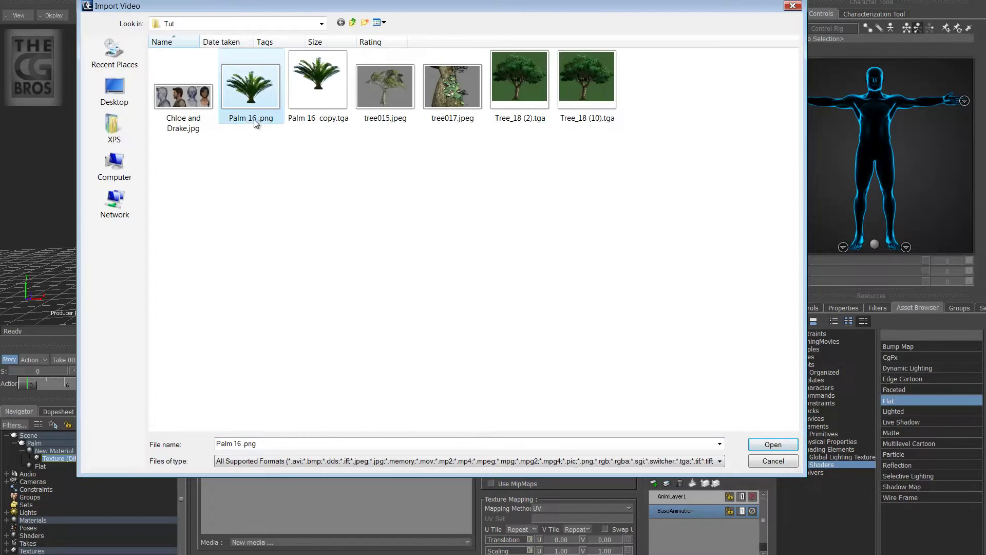
left_click(781, 445)
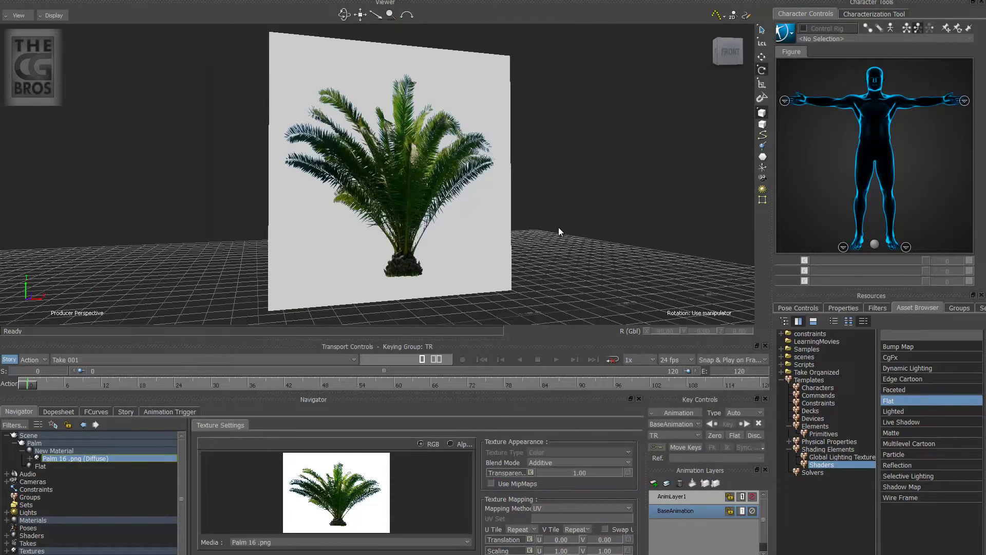
Set the Flat shader's transparency type to Matte
left_click_drag(558, 227, 487, 289, "ctrl+shift")
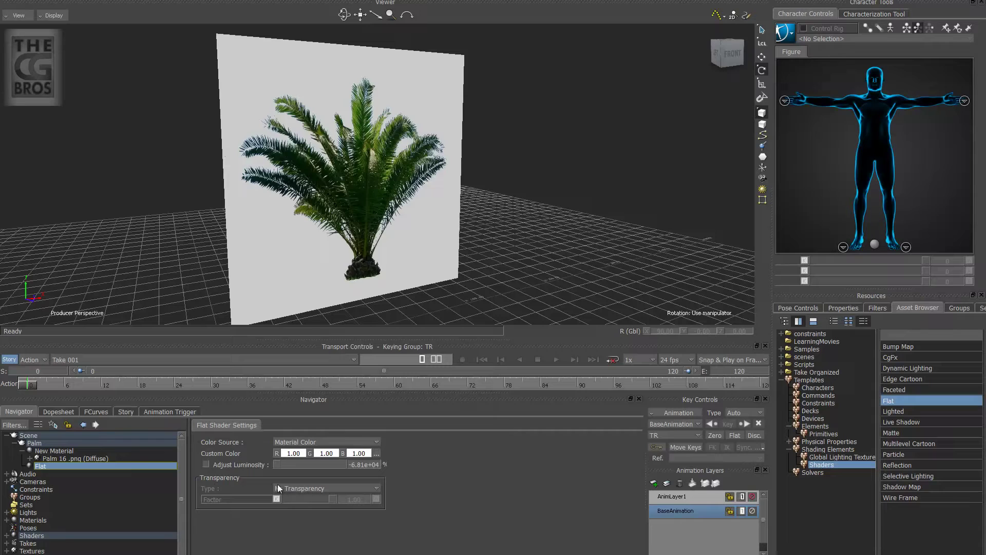
left_click(301, 487)
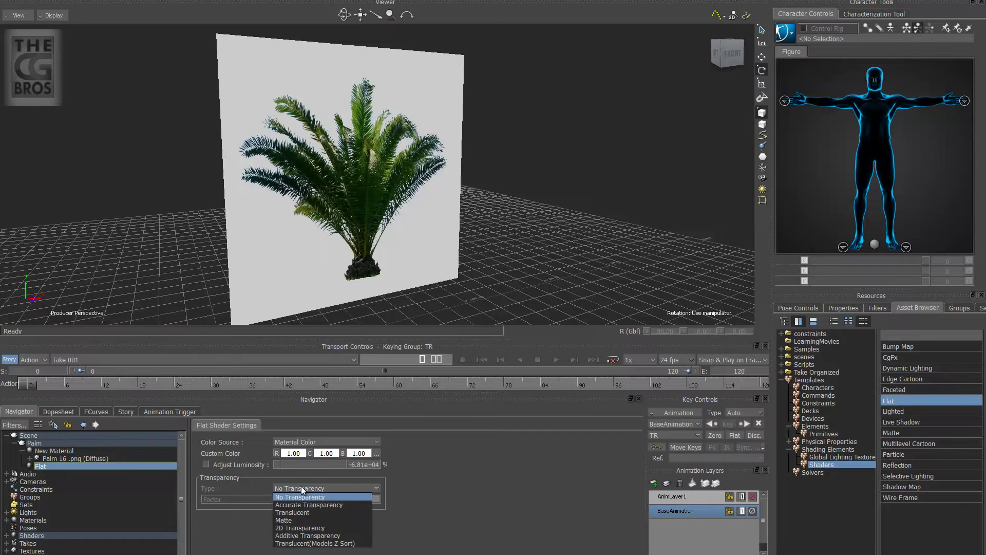
left_click(283, 519)
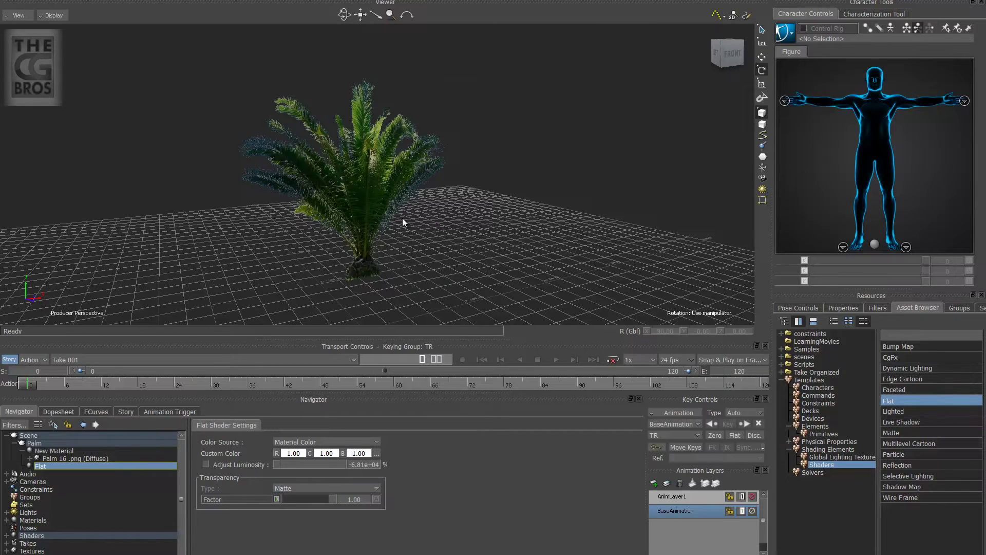
Move the palm plane vertically with the translate manipulator to a height of about 81.31
left_click_drag(402, 218, 376, 176, "ctrl+shift")
left_click(376, 176)
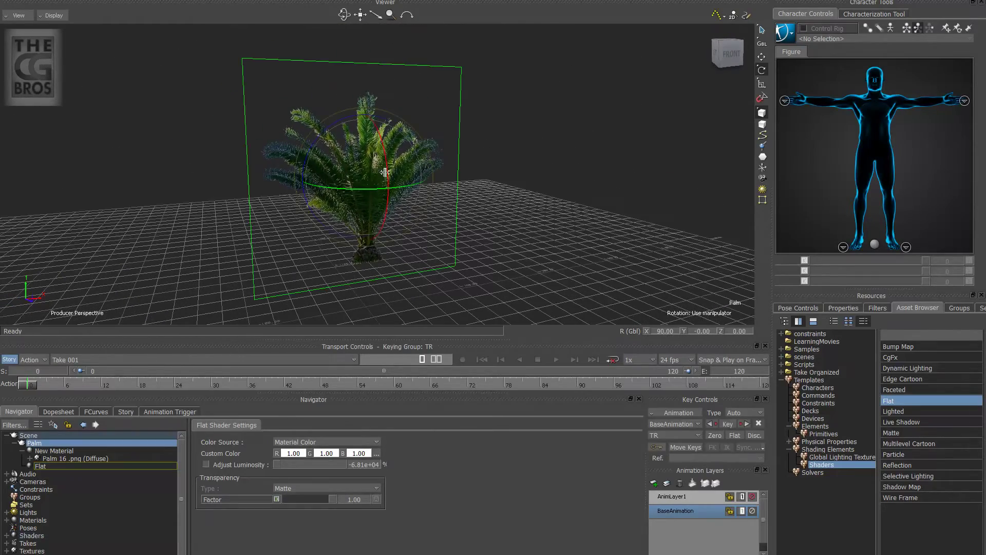
left_click(763, 57)
left_click_drag(523, 248, 464, 208, "ctrl+shift")
left_click_drag(355, 86, 355, 89)
left_click_drag(512, 138, 517, 160, "ctrl+shift")
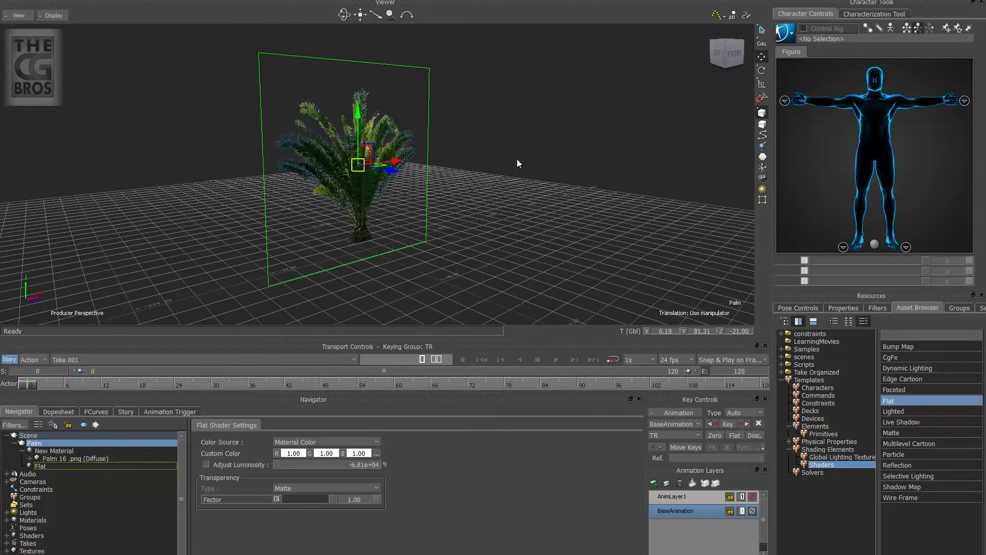
Add a Plane primitive to the scene beside the palm, at about X 127.29, Y 86.03, Z 87.49
left_click(527, 163)
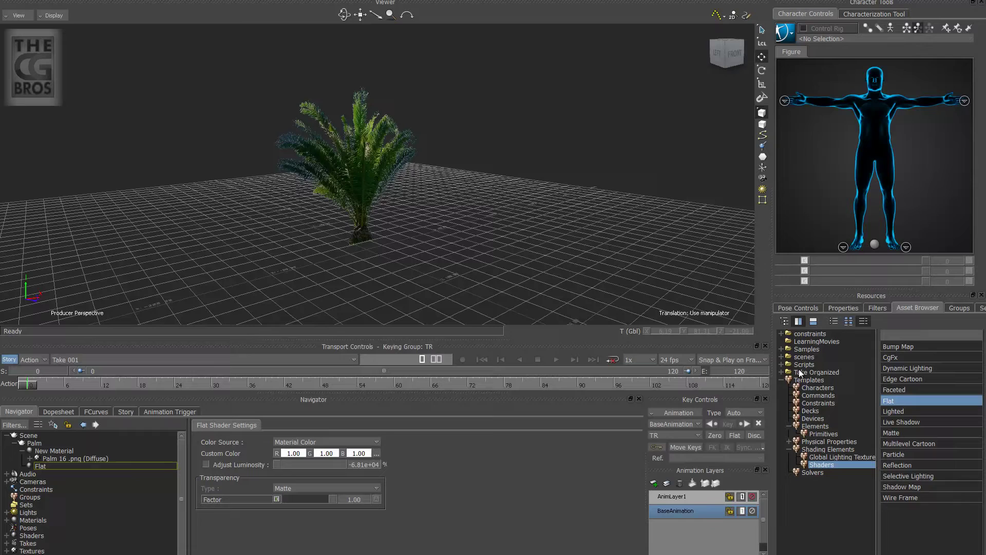
left_click(822, 435)
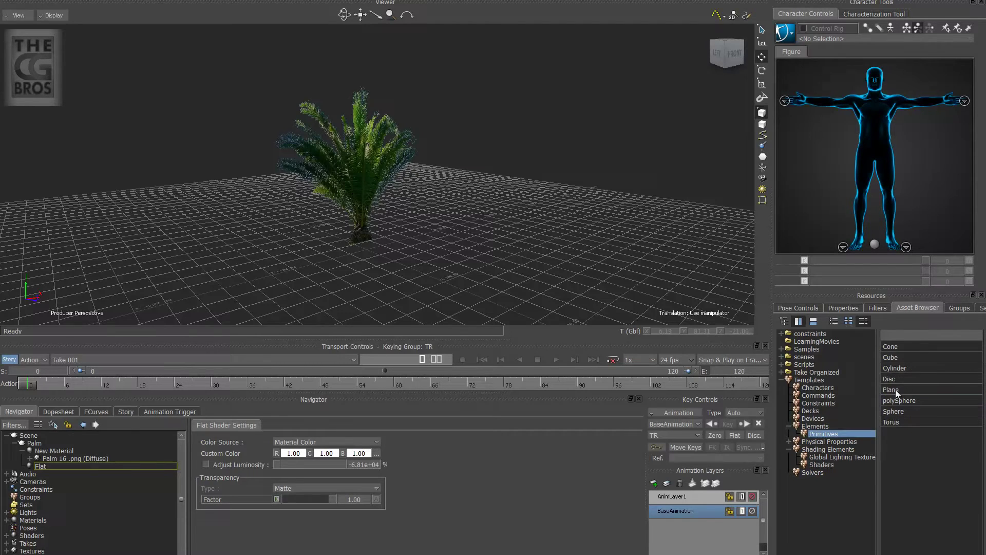
left_click_drag(896, 390, 600, 162)
left_click_drag(524, 162, 525, 162)
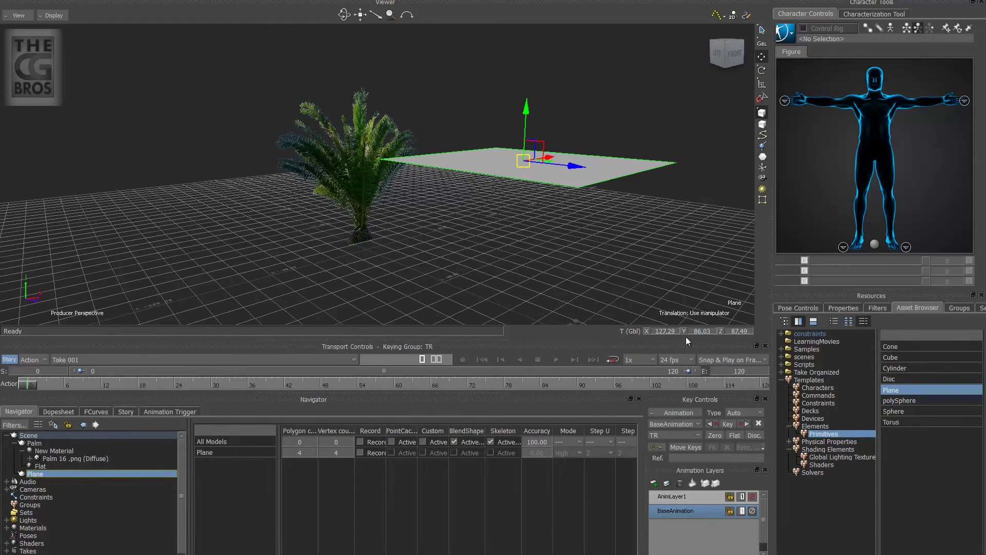
Place the new plane at the scene origin by setting its global X, Y and Z translation to 0
type("0")
key("Return")
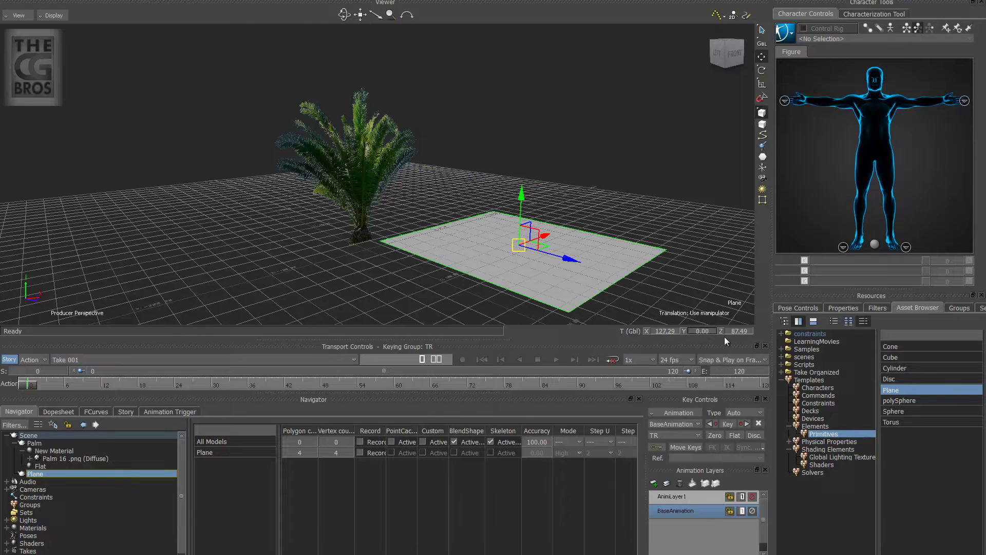
double_click(739, 331)
type("0")
key("Return")
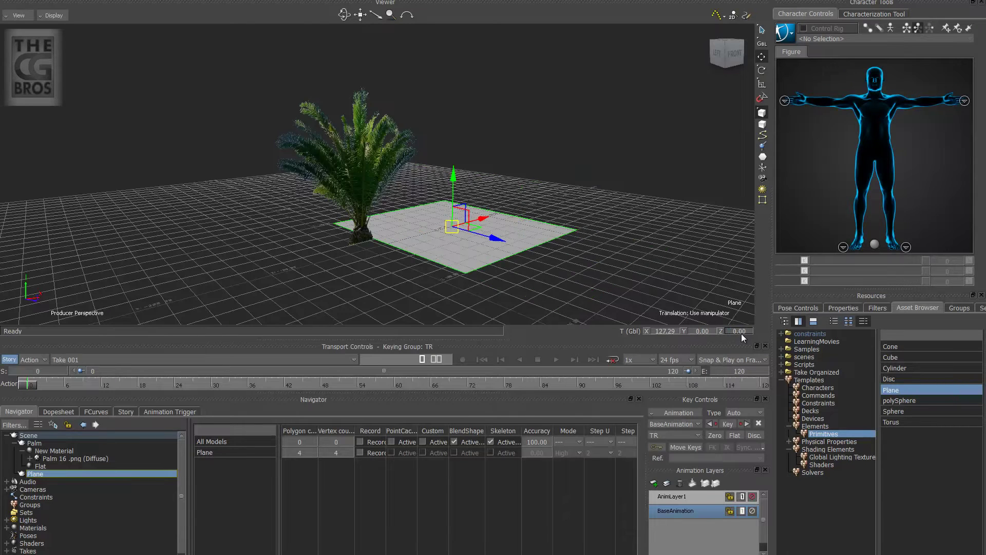
key("Escape")
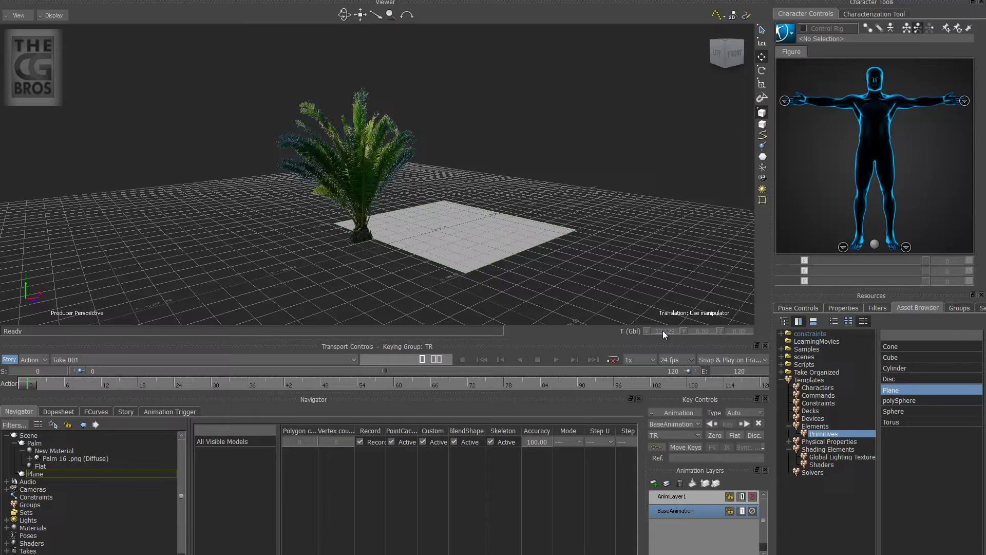
left_click(447, 214)
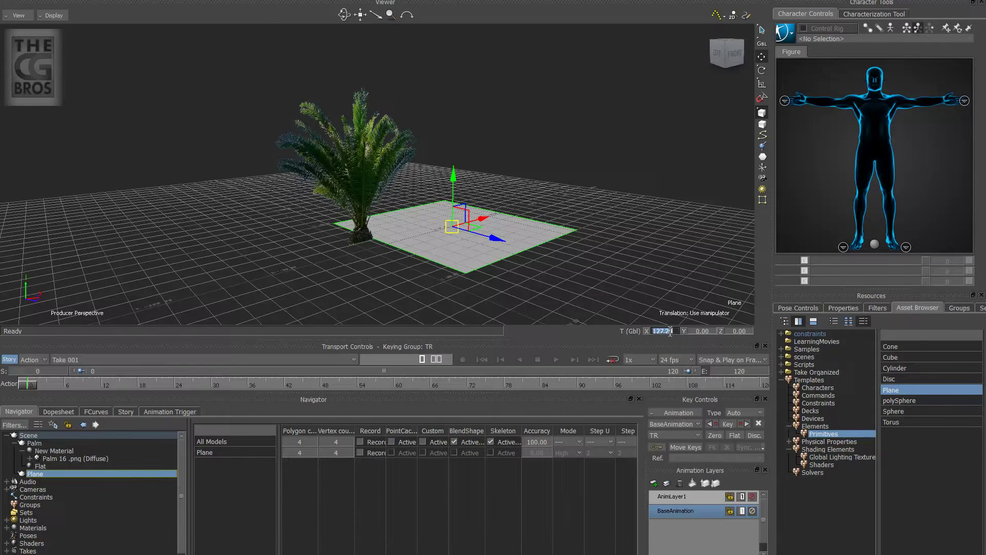
double_click(669, 331)
type("0")
key("Return")
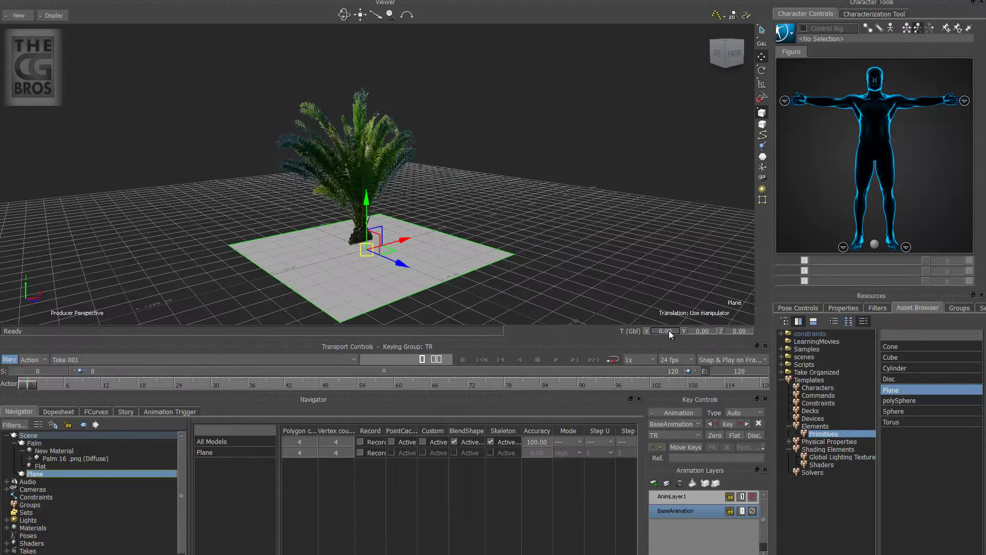
Scale the ground plane uniformly on all axes to about 11.54 so it extends well beyond the grid
left_click(762, 86)
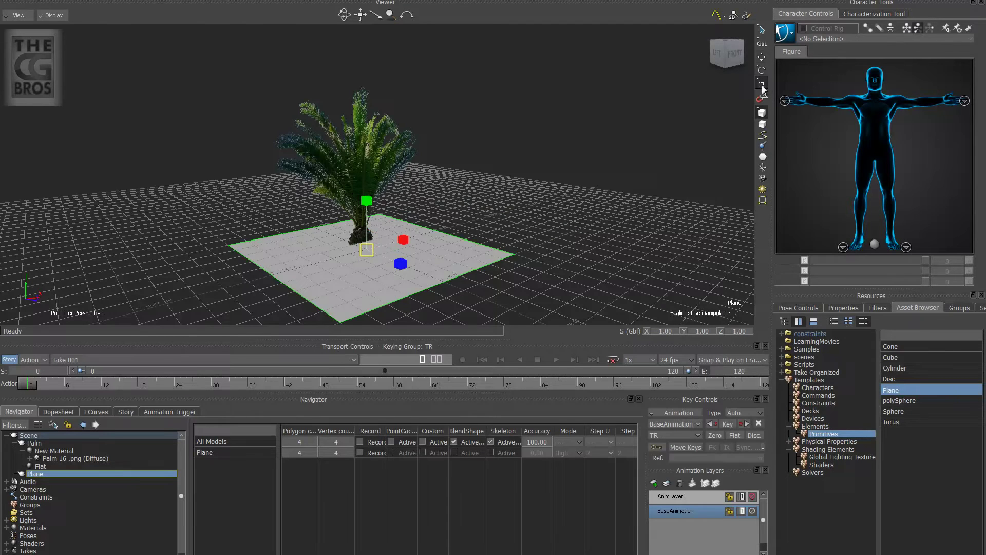
left_click_drag(371, 252, 911, 258)
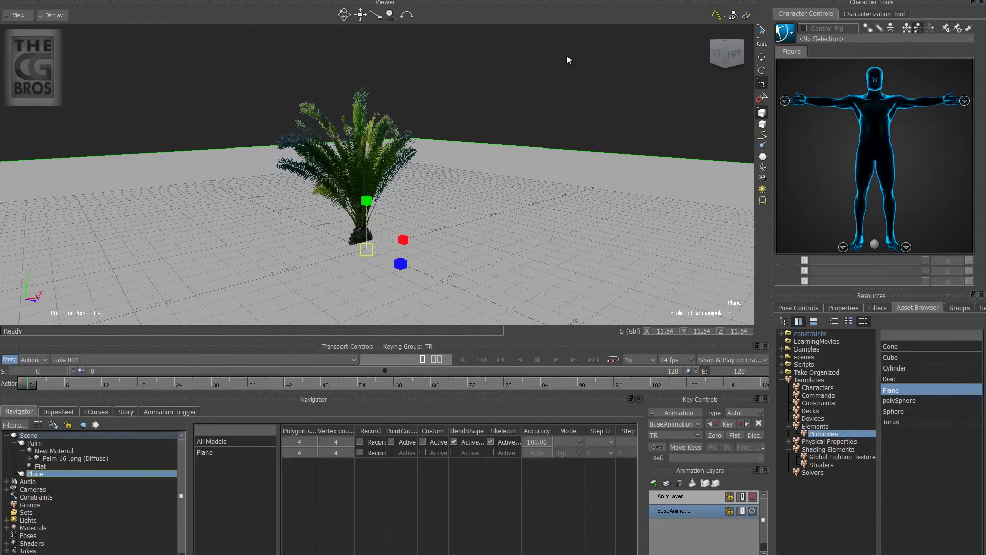
left_click(594, 91)
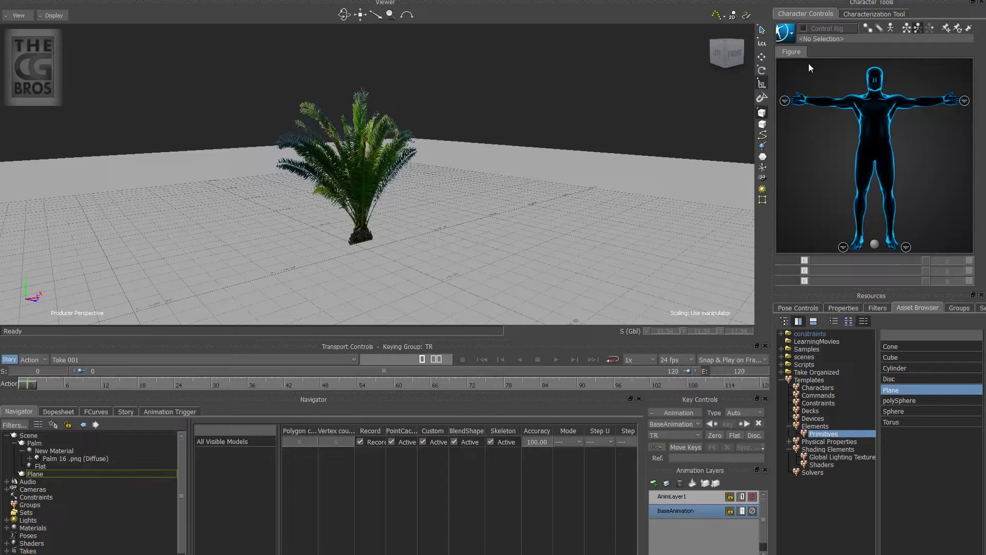
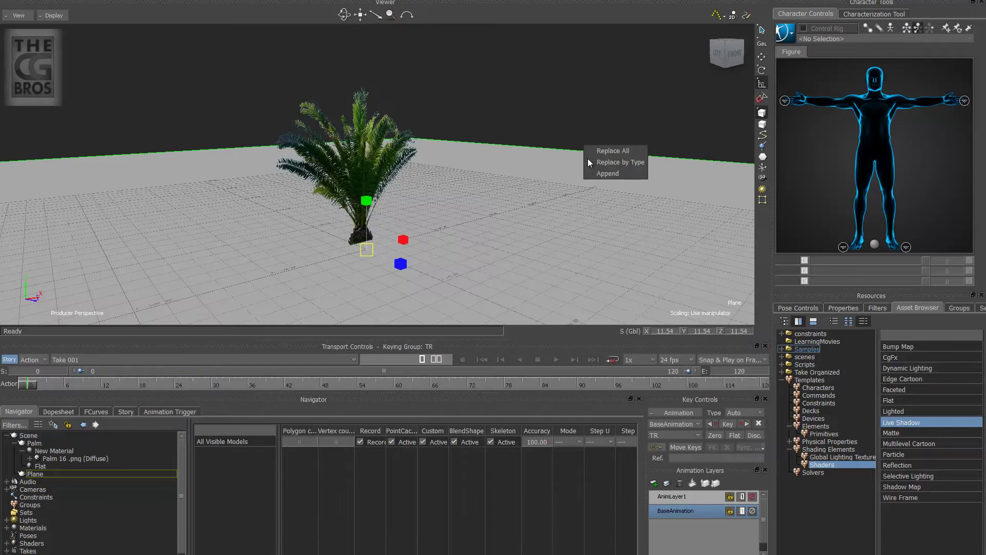
Apply the Live Shadow shader to the ground plane, replacing all of its existing shading
left_click(611, 153)
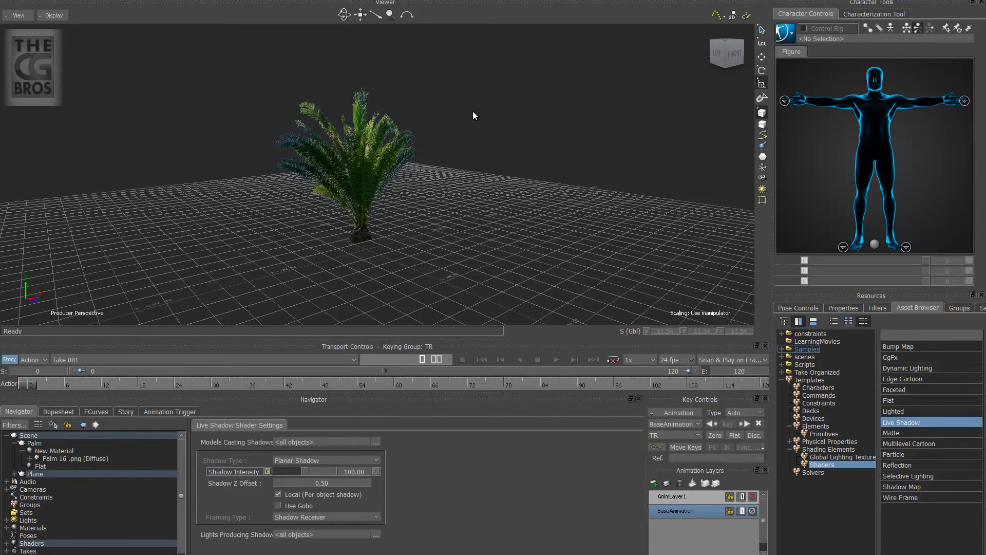
left_click(591, 214)
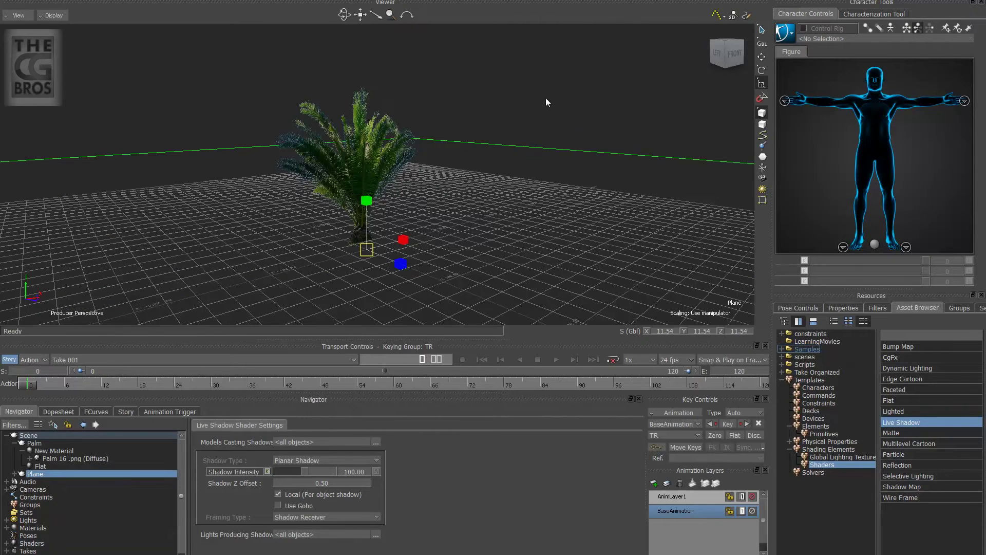
left_click(597, 113)
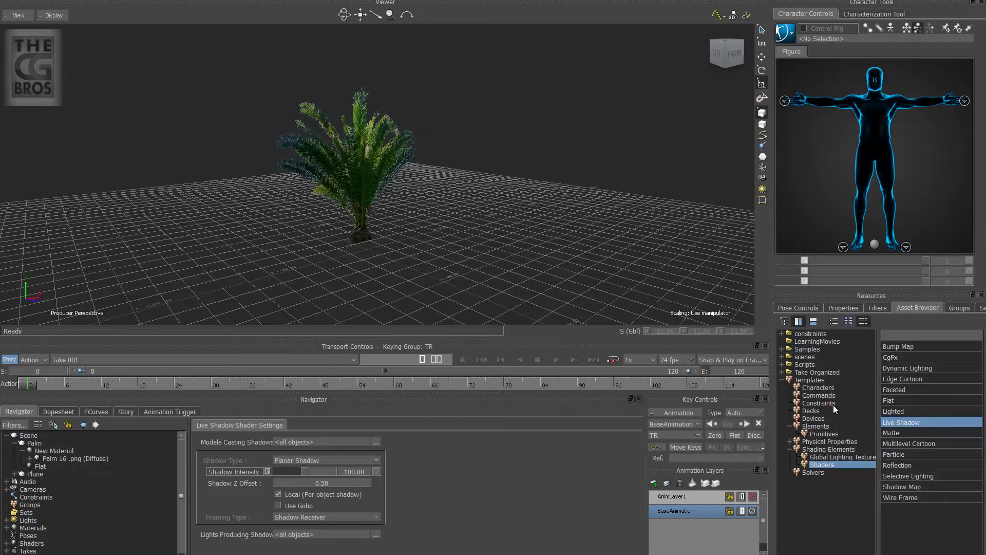
Add a Light element to the scene, high up and to one side of the palm
left_click(815, 425)
left_click_drag(894, 393, 408, 37)
left_click_drag(137, 45, 138, 45)
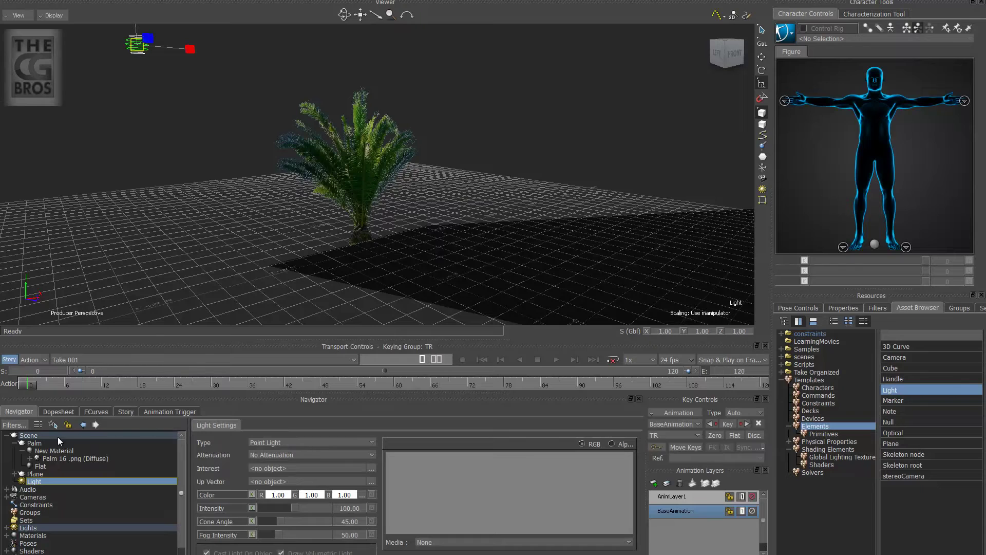
Change the new light's type to Spot Light
left_click(35, 482)
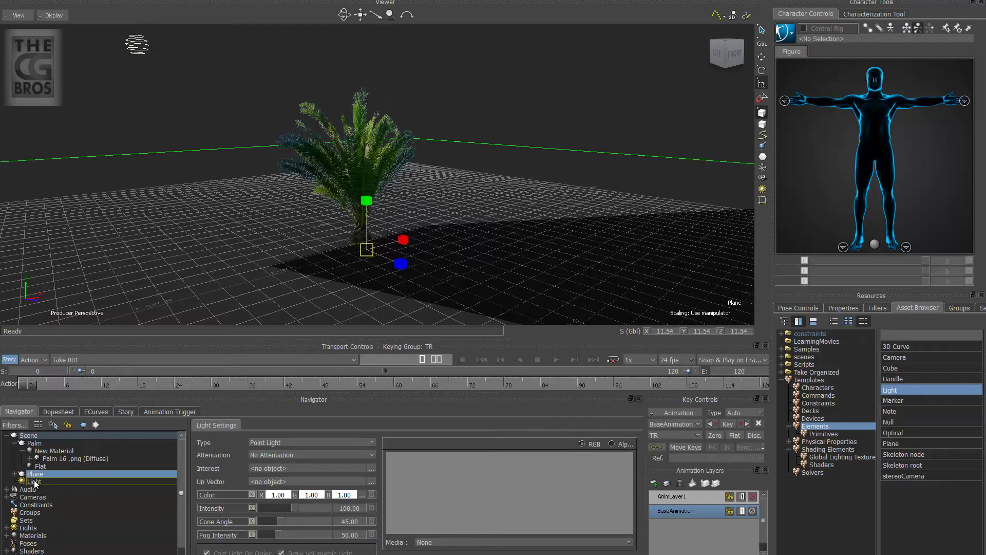
left_click(172, 468)
left_click(277, 443)
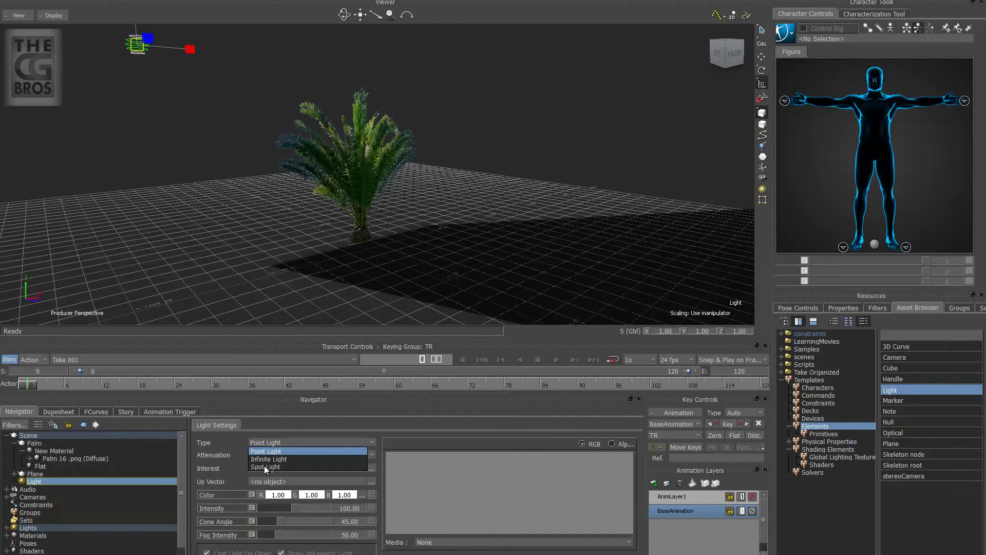
left_click(265, 465)
Rotate the spot light to about X -47 and Z 31.80 so its cone aims toward the palm
left_click_drag(510, 246, 483, 233)
left_click(762, 70)
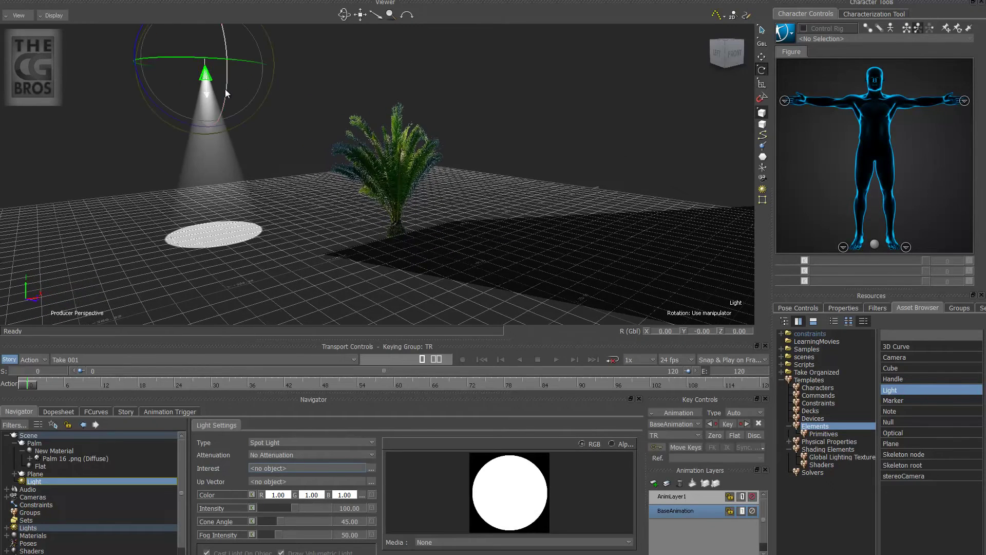
left_click_drag(224, 89, 217, 63)
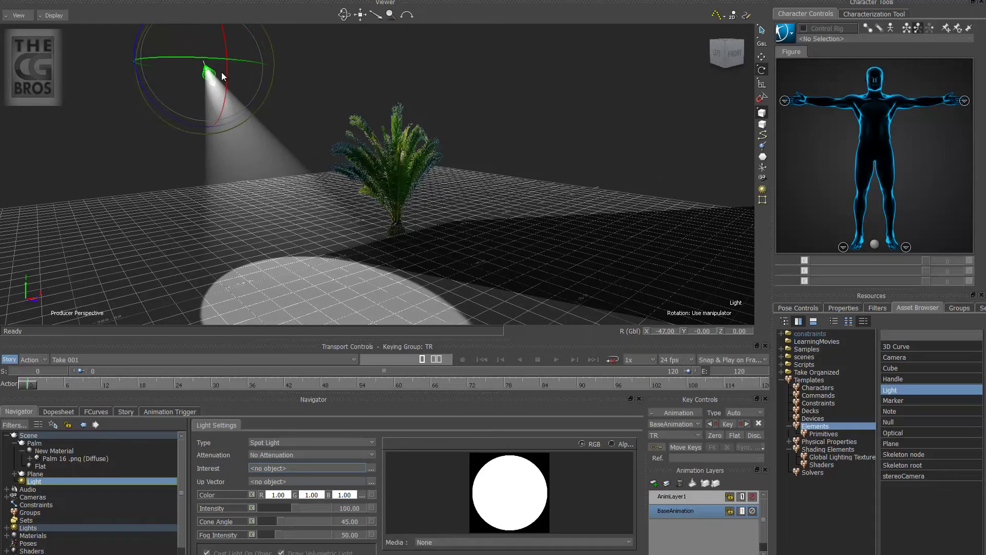
left_click_drag(228, 117, 375, 174)
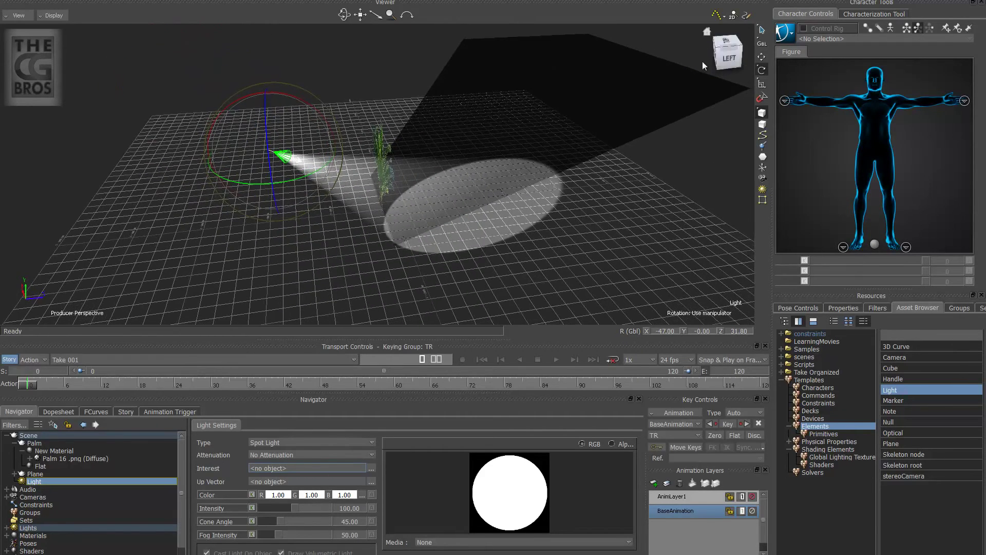
Move the spot light away from the palm to about X -128.83, Y 198.62, Z -293.29, keeping its cone over the plant
left_click(762, 57)
left_click_drag(451, 252, 492, 283, "ctrl+shift")
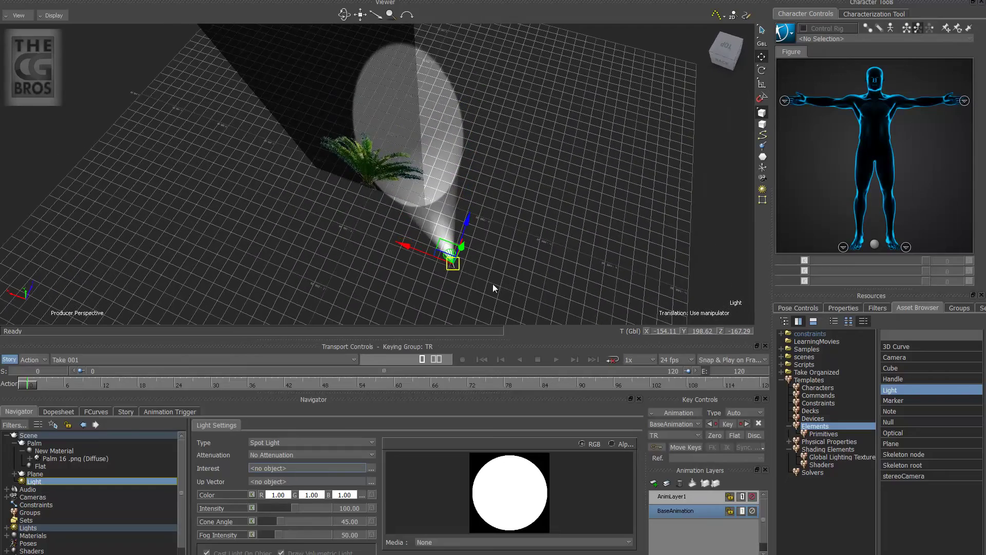
left_click_drag(448, 247, 441, 185)
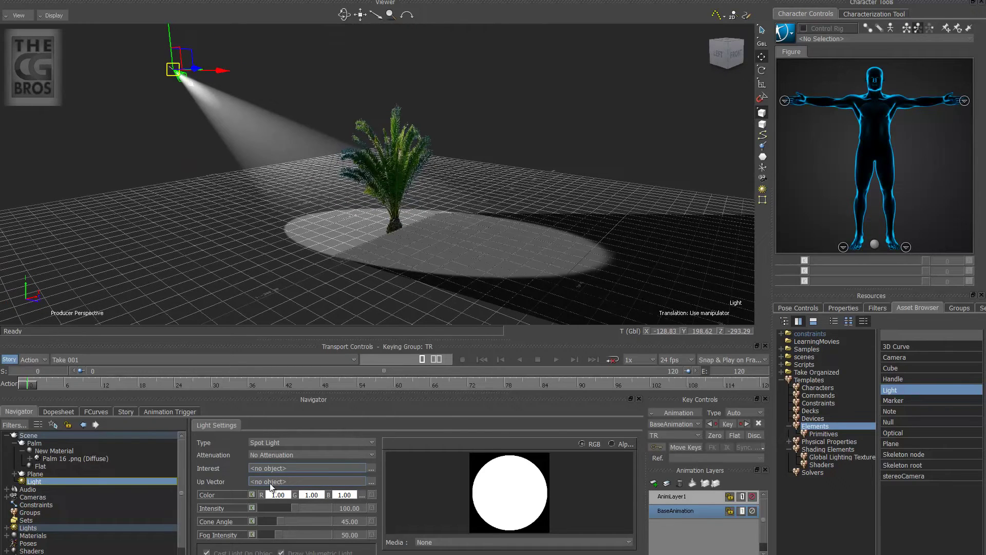
Turn off the spot light's volumetric light display and its ground projection
left_click(281, 553)
scroll(337, 276, "up", 3)
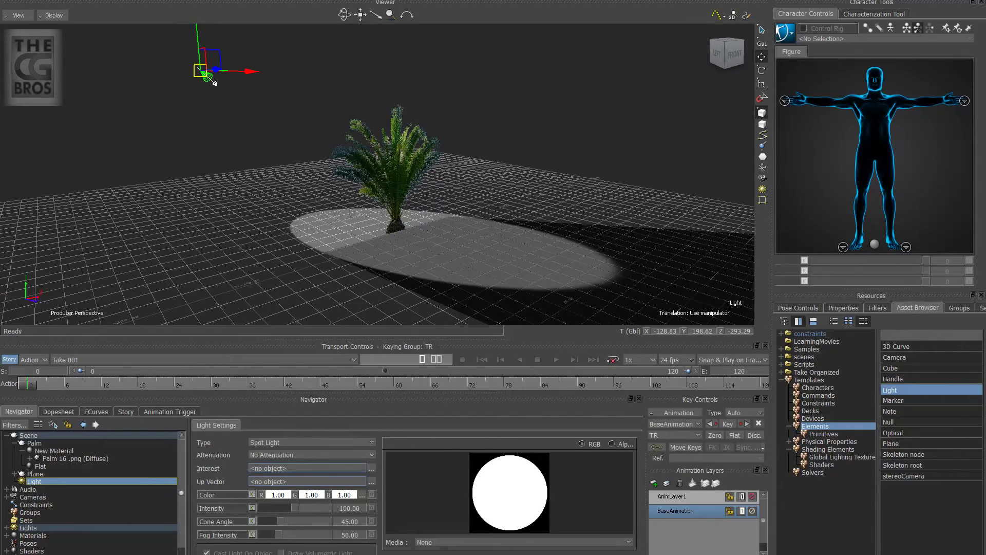
left_click_drag(403, 252, 431, 247)
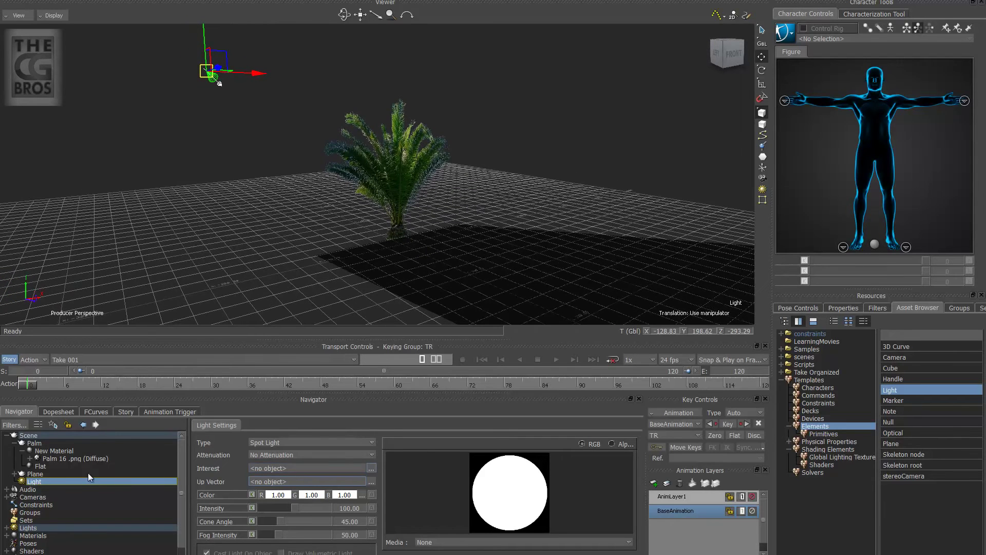
Set the shadow type of the plane's Live Shadow shader to Projective Shadow
double_click(37, 474)
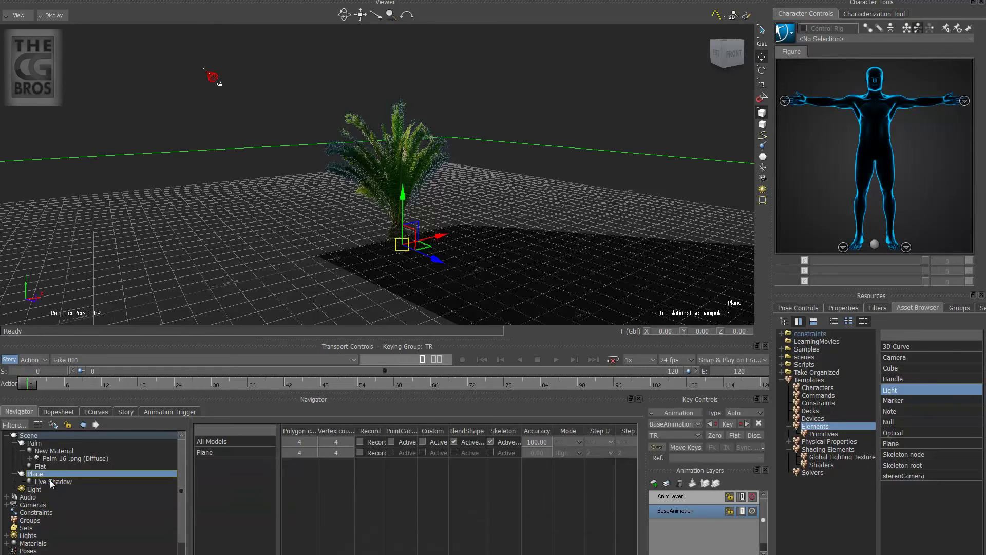
left_click(52, 481)
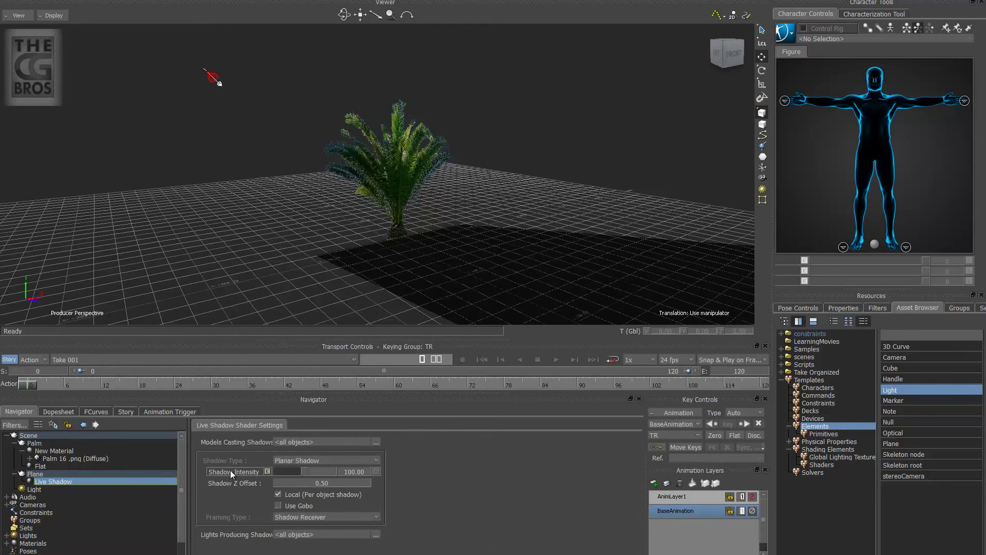
left_click(312, 462)
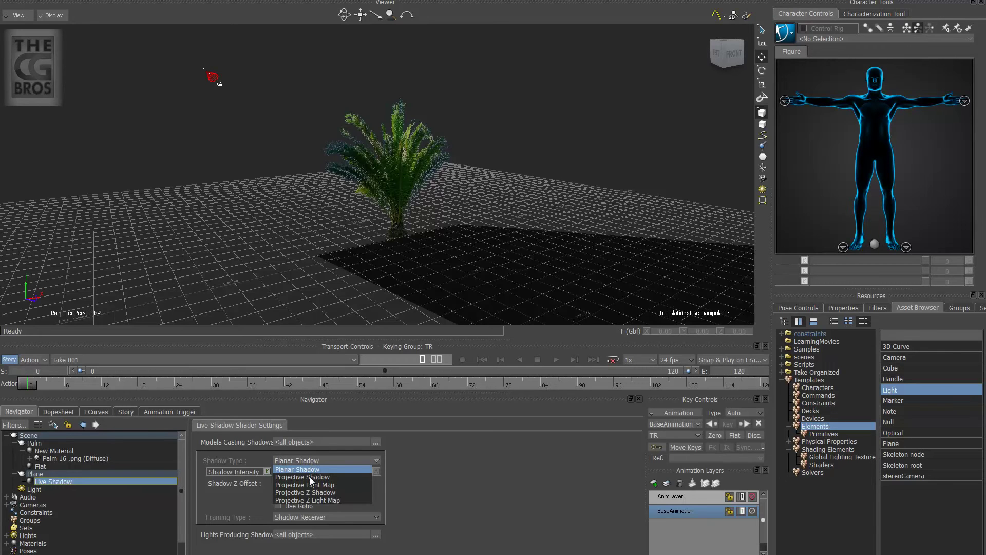
left_click(309, 477)
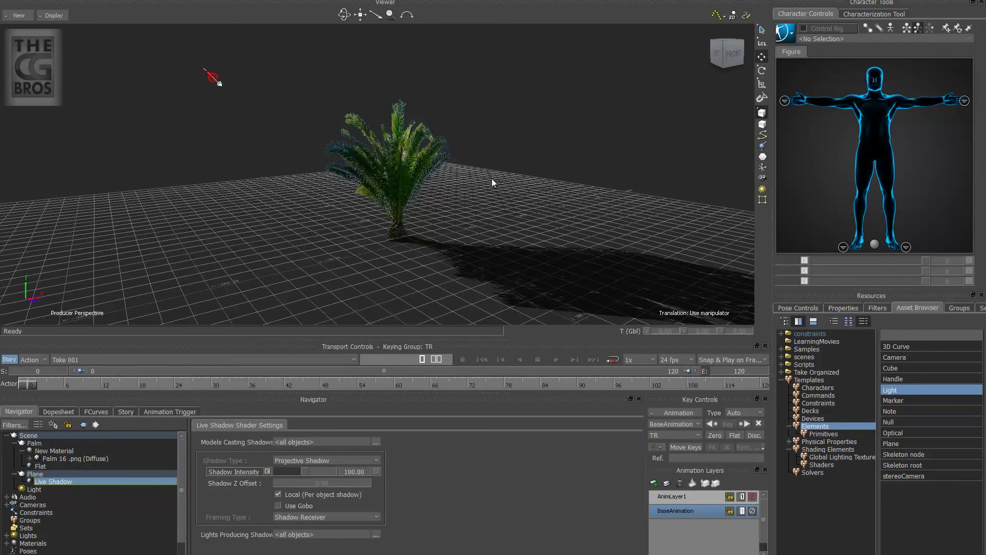
Rotate the spot light to about X -64.18, Y 6.85, Z 26.55 so the palm's whole shadow fits within its cone
left_click_drag(491, 178, 296, 119, "ctrl+shift")
left_click(208, 102)
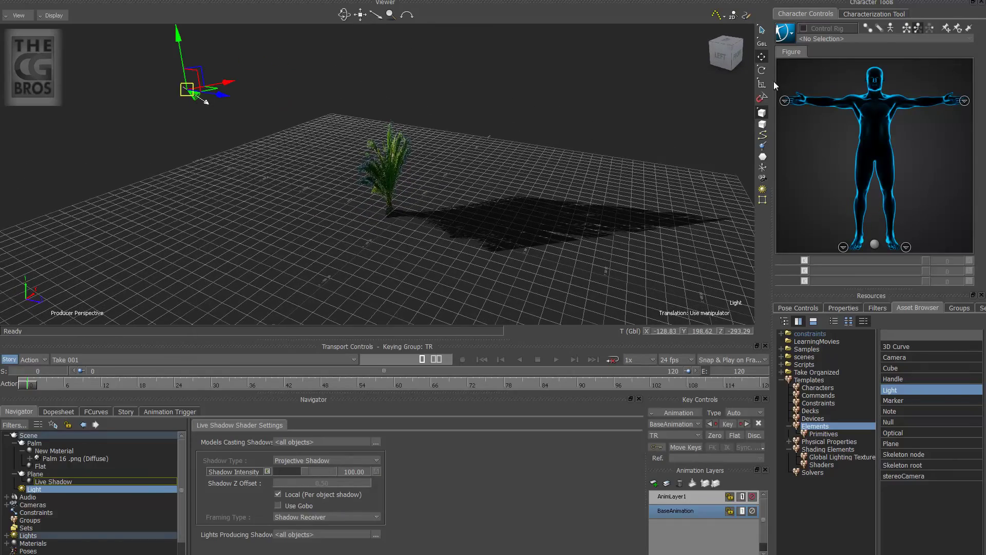
key("r")
left_click_drag(215, 100, 200, 60)
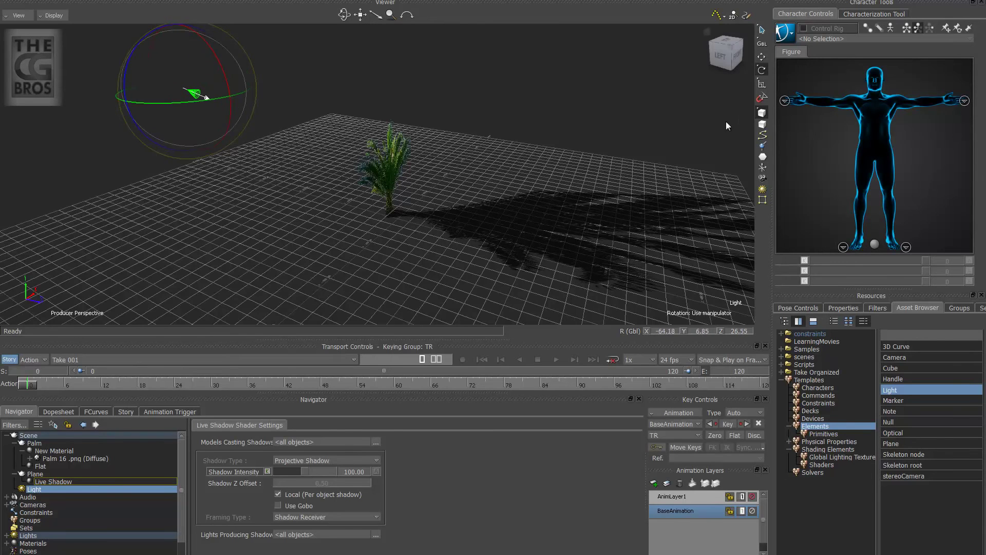
Raise the spot light and move it farther from the palm, to about Y 285.70 and Z -414.11
key("t")
scroll(516, 173, "down", 3)
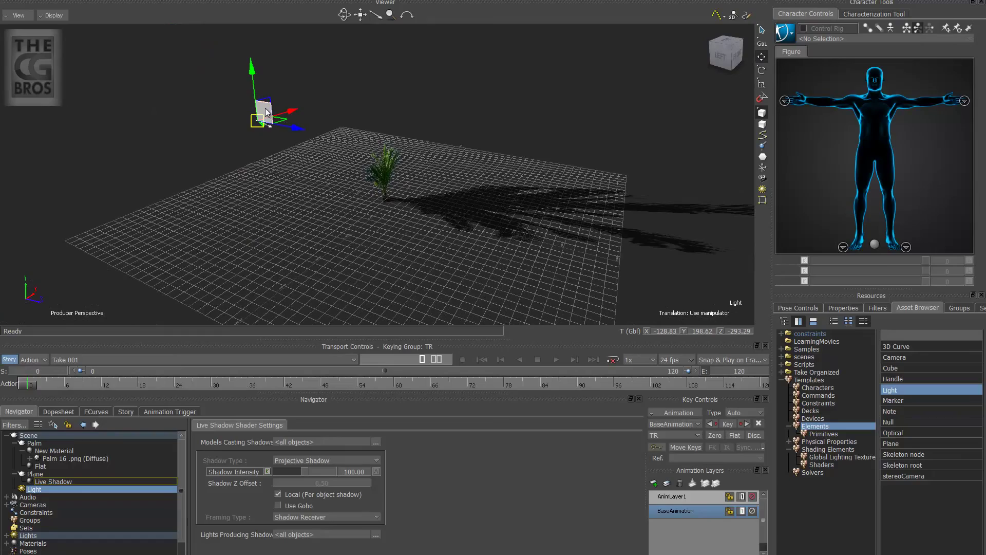
left_click_drag(262, 110, 224, 75)
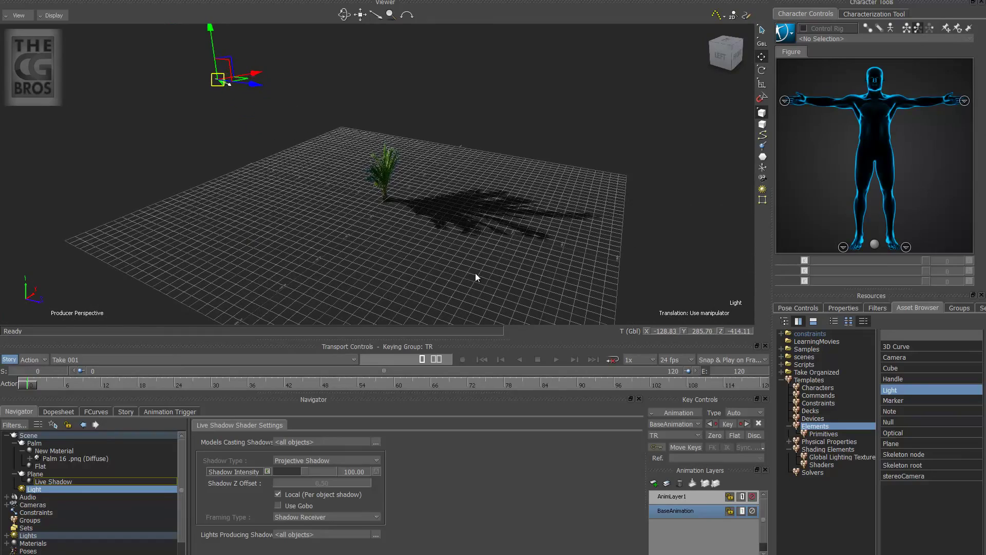
left_click_drag(476, 272, 522, 219, "ctrl+shift")
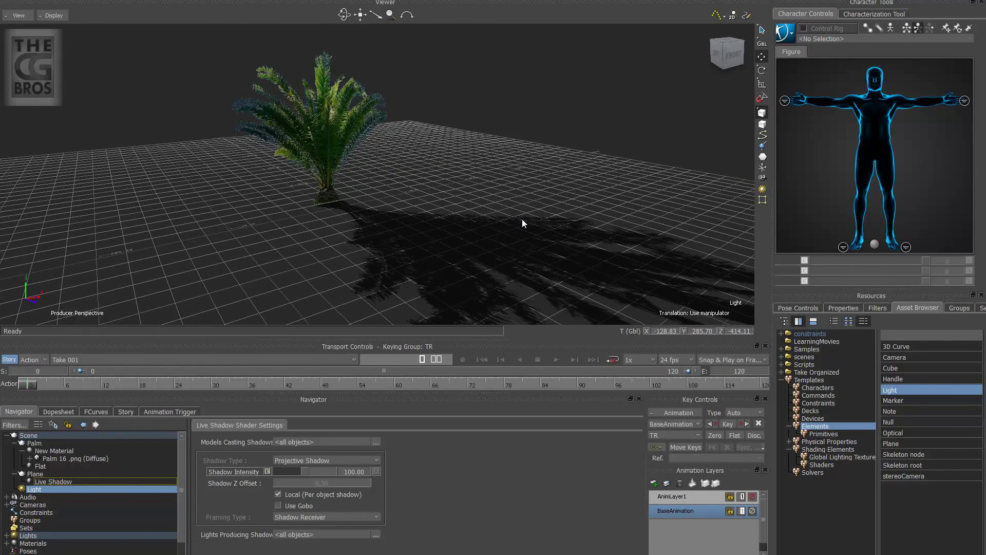